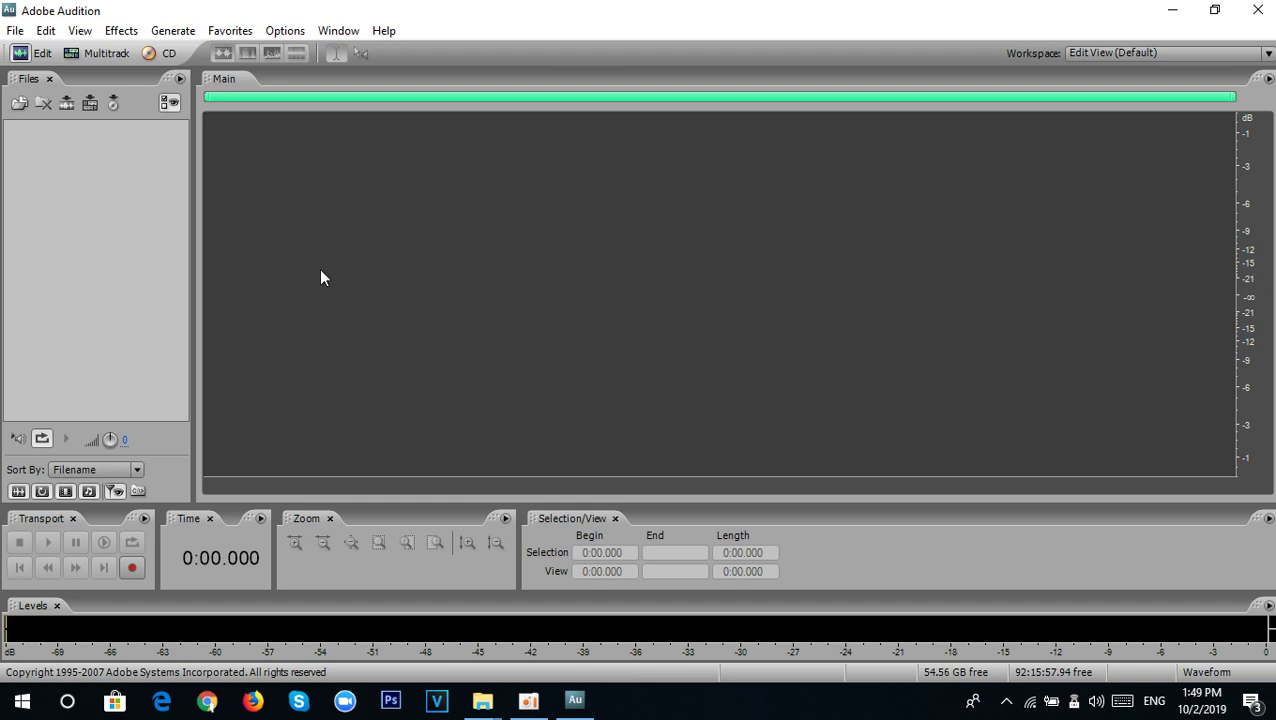
Reduce the Audition window so the desktop shows and load the desktop audio file Untitled into it.
drag(484, 6, 490, 159)
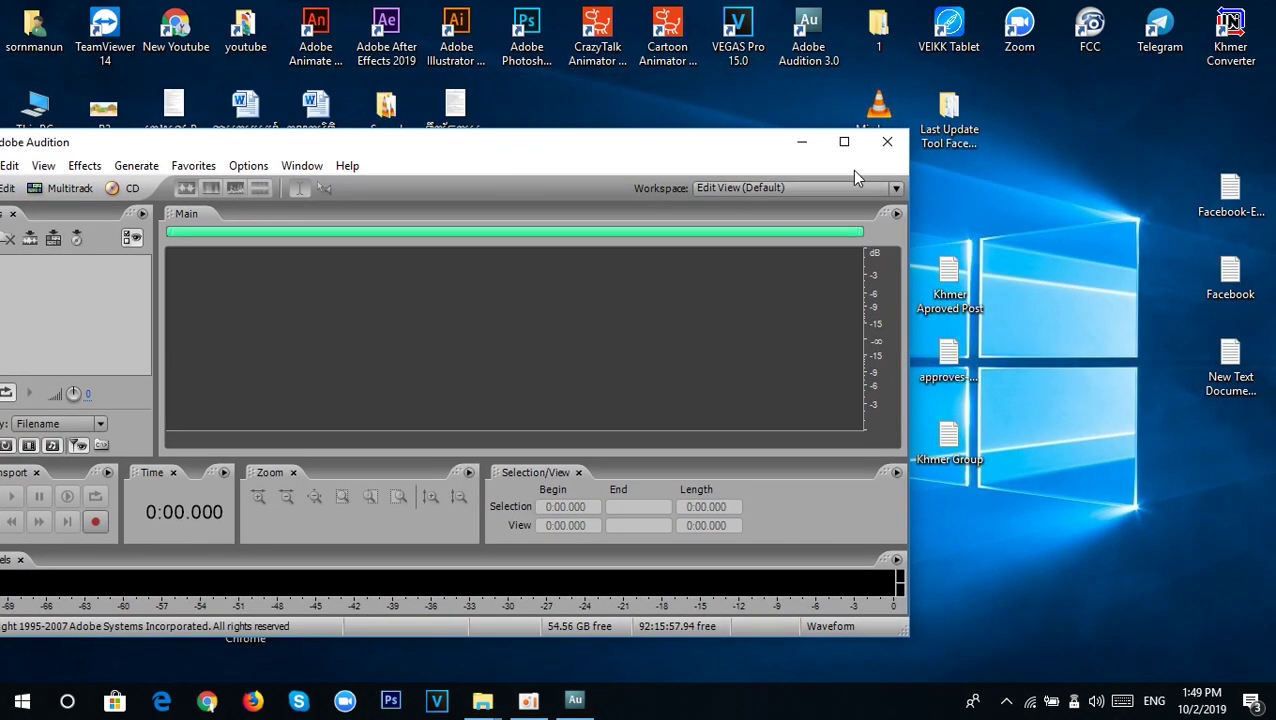
click(801, 143)
drag(597, 272, 607, 197)
drag(684, 314, 408, 360)
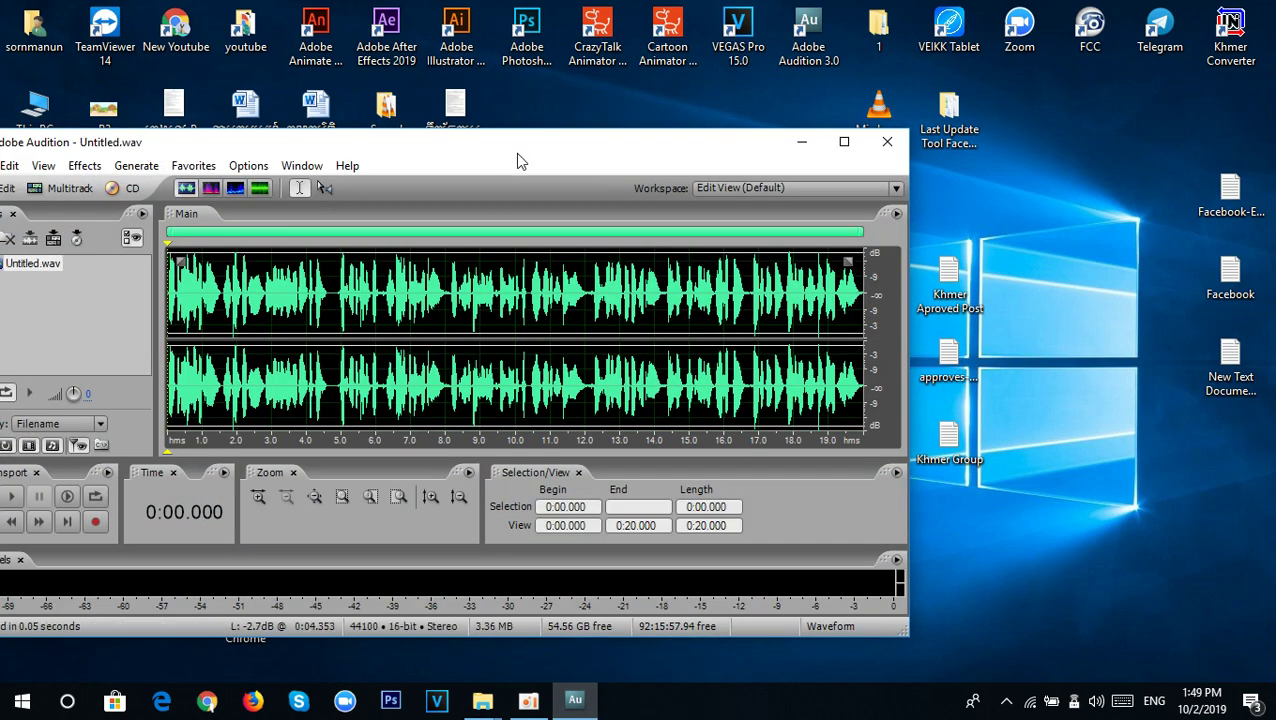
drag(517, 160, 674, 78)
click(187, 190)
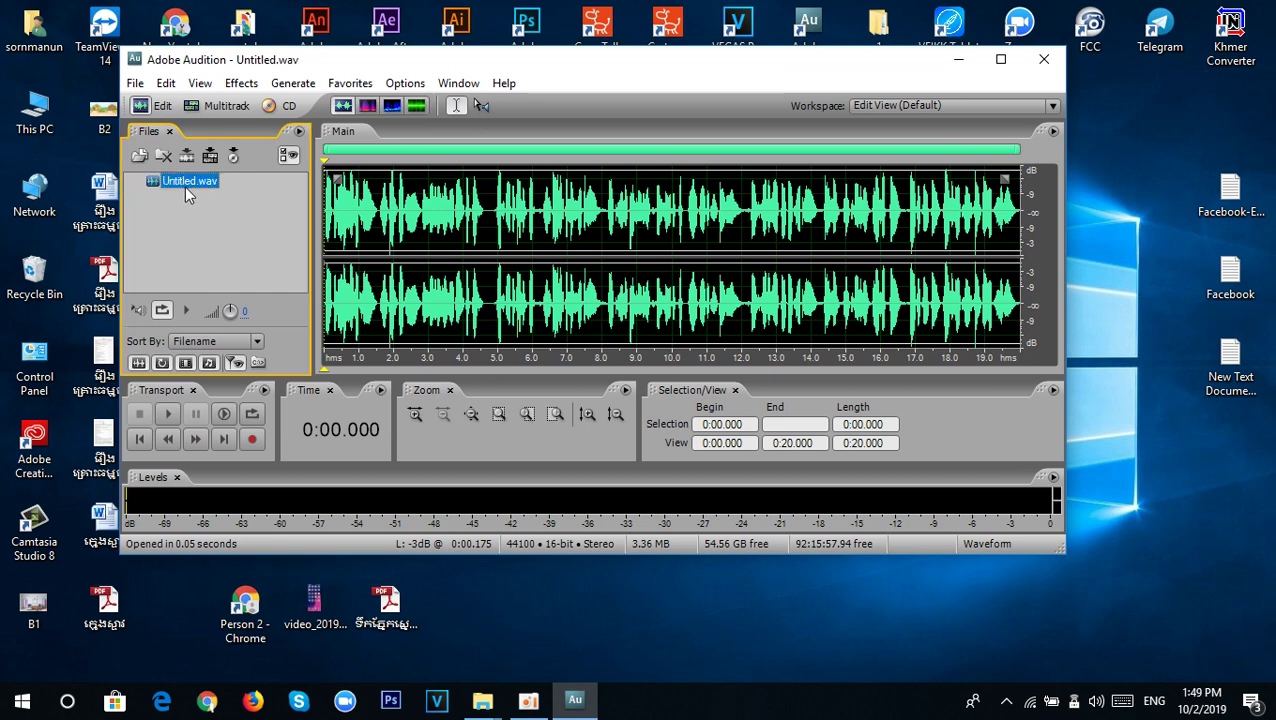
Maximize the Audition window and close Untitled.wav so the Files list is empty.
drag(324, 160, 566, 160)
key(Right)
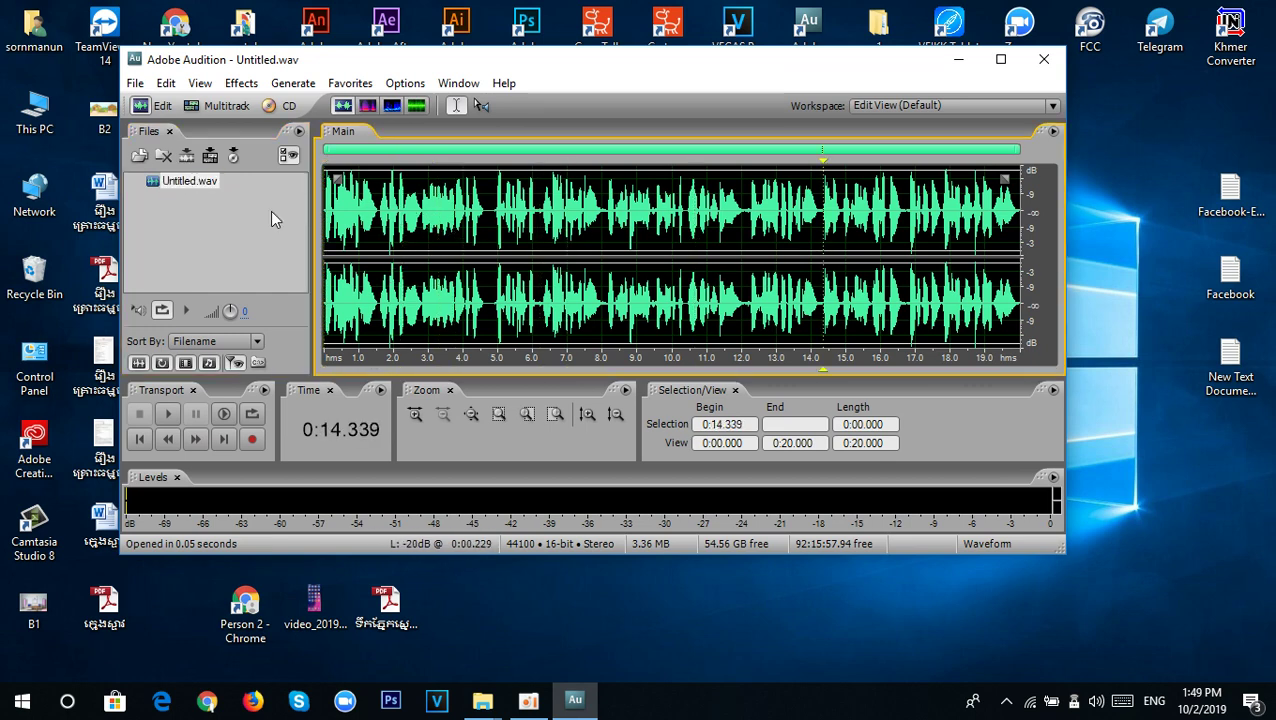
click(1000, 59)
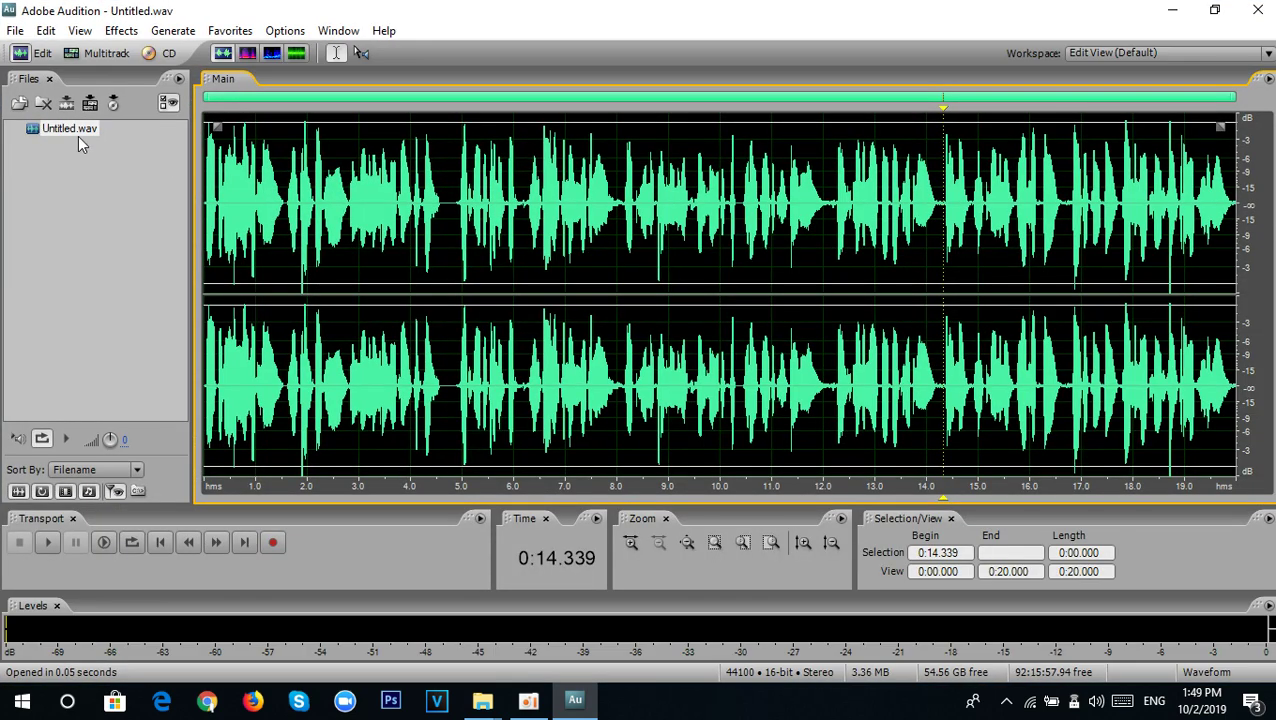
click(77, 134)
key(ctrl+w)
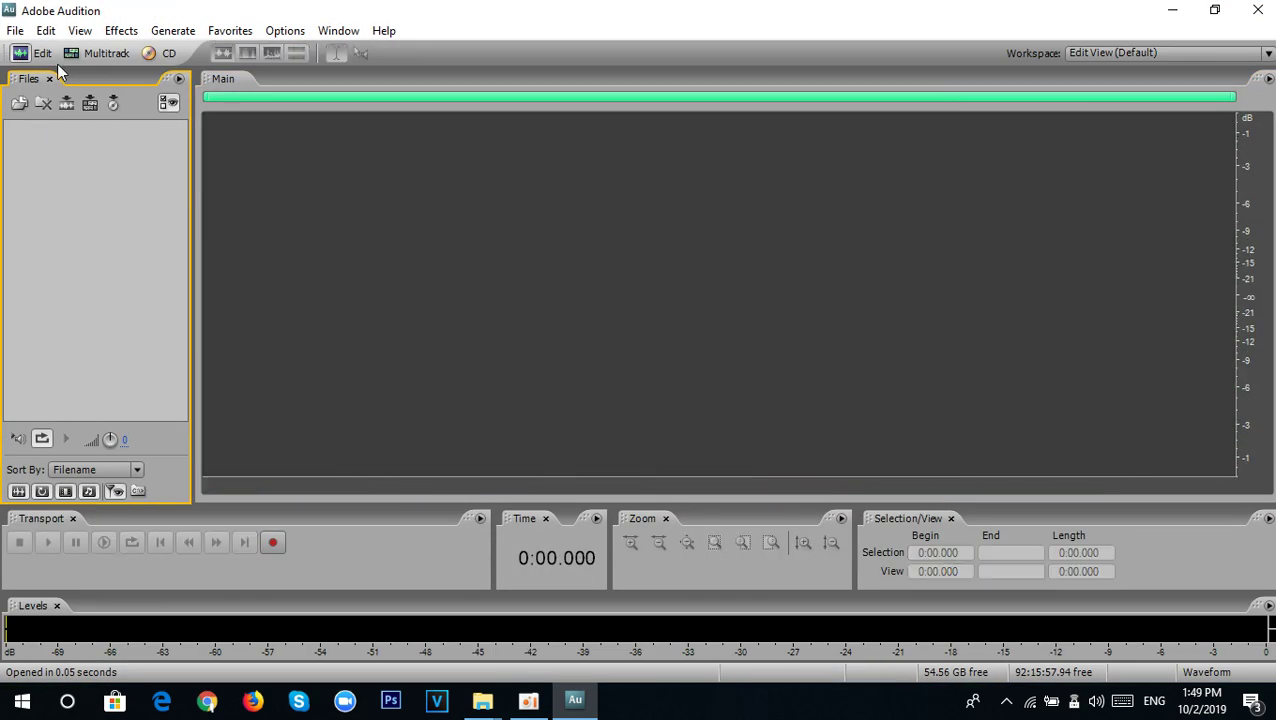
Open the audio file Untitled.wav from the Desktop folder through the Open dialog.
click(16, 33)
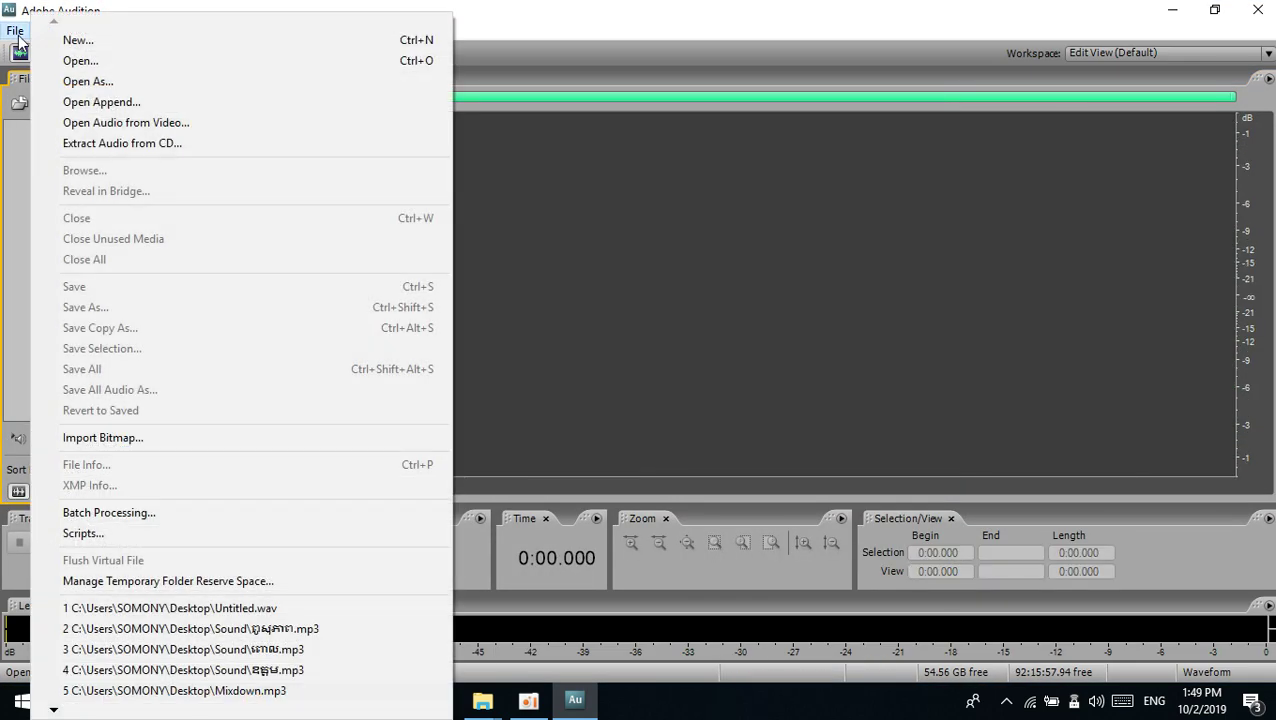
click(156, 65)
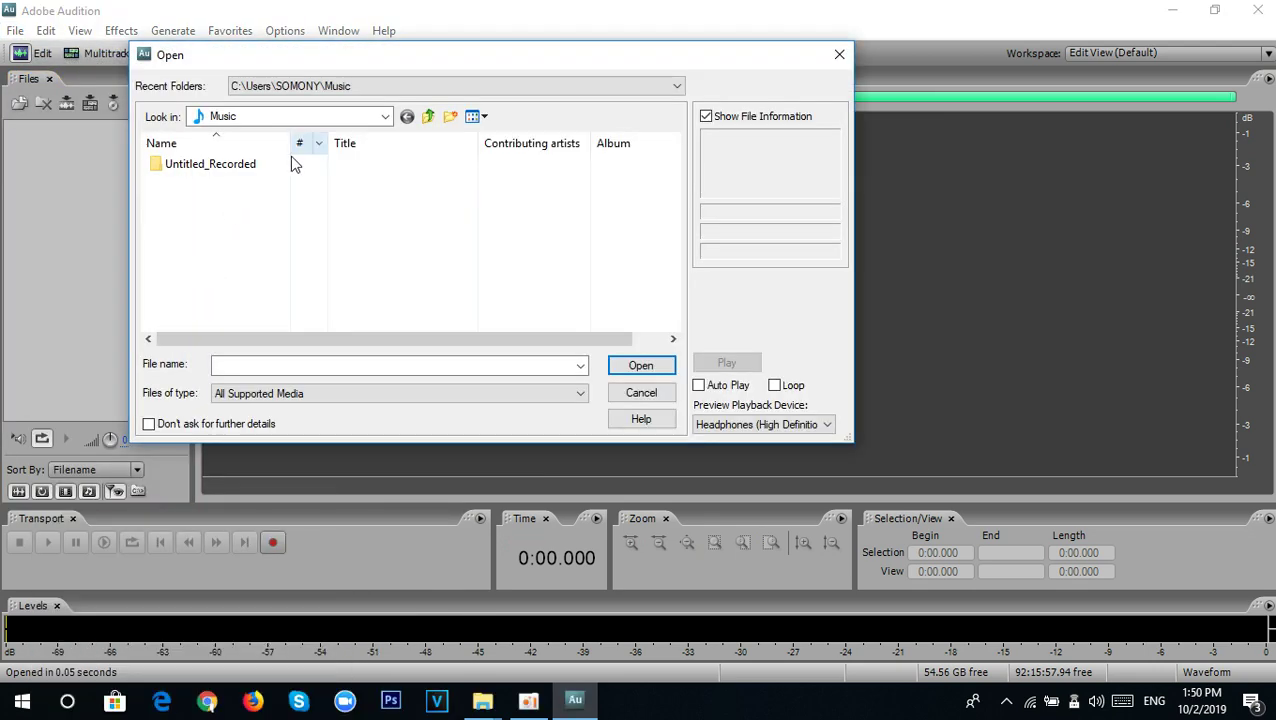
click(429, 119)
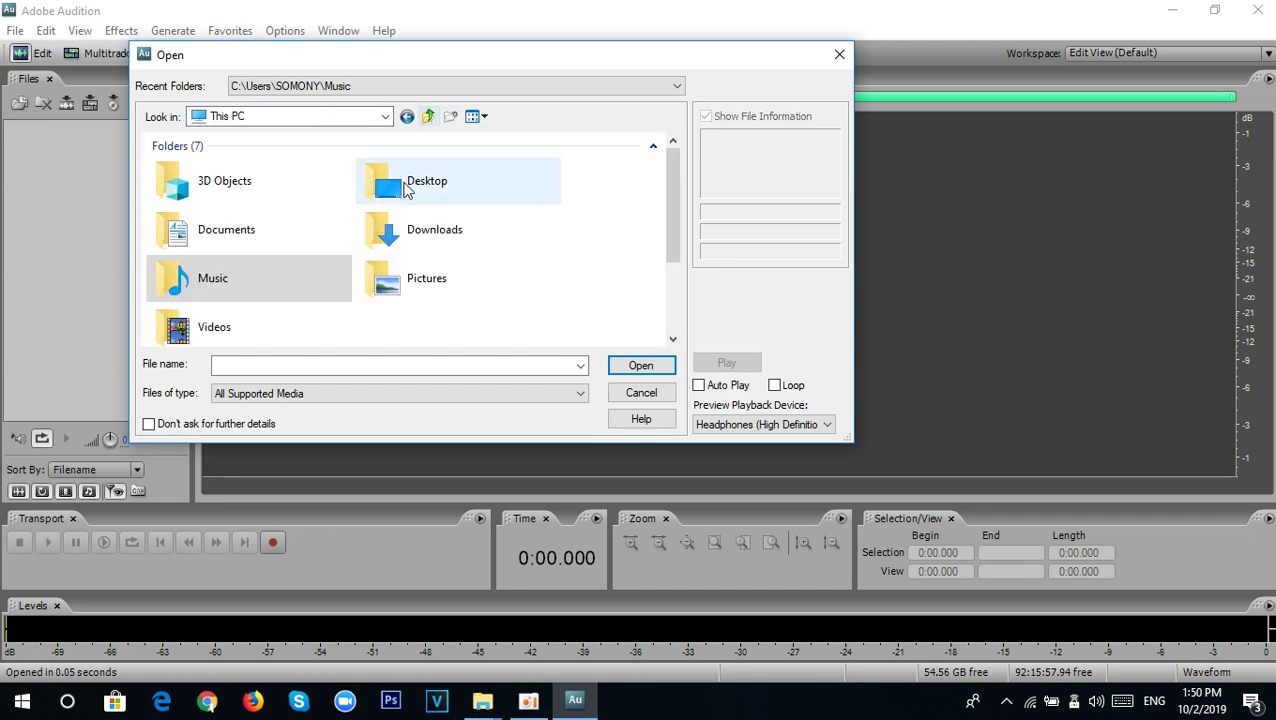
double_click(470, 192)
drag(676, 190, 670, 300)
double_click(485, 293)
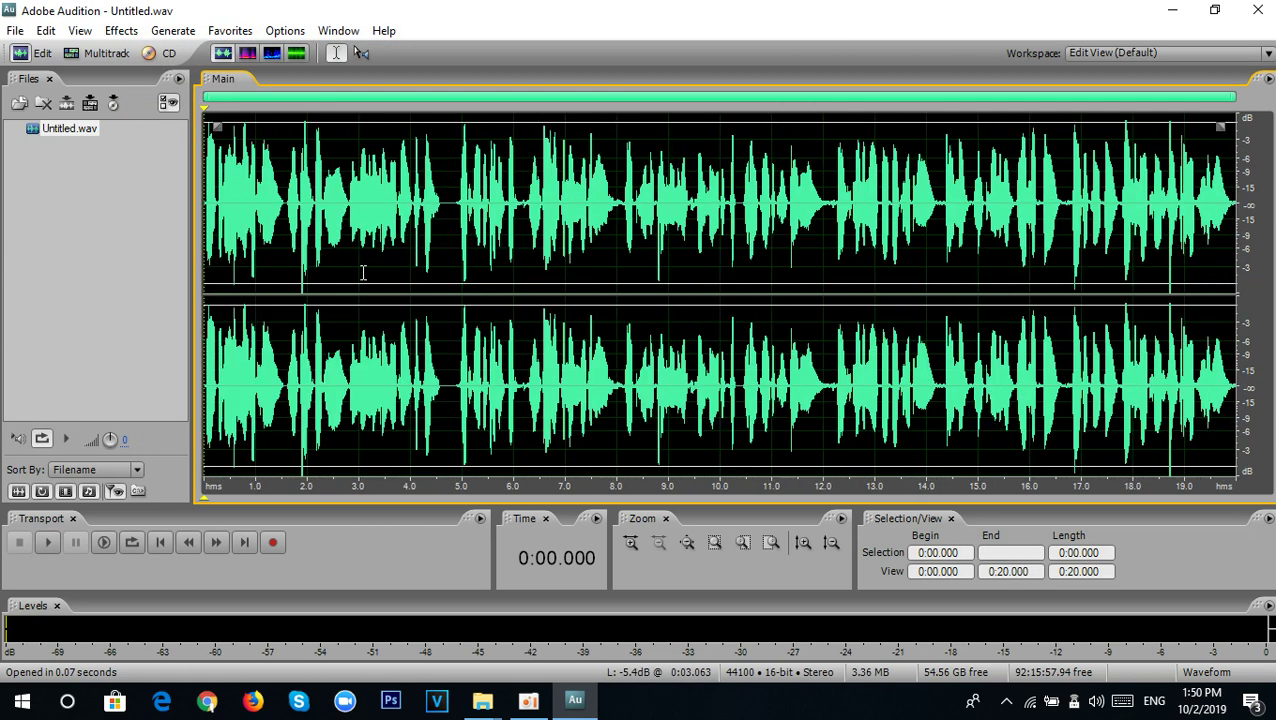
click(1170, 10)
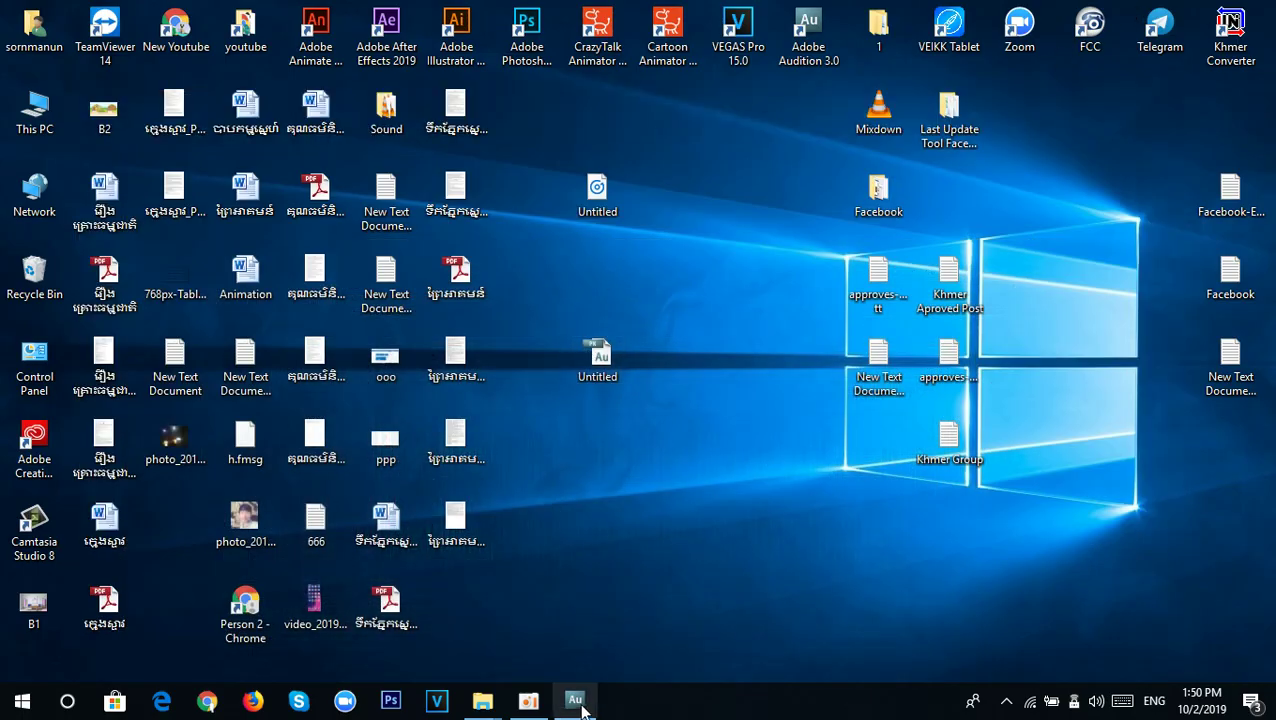
right_click(431, 207)
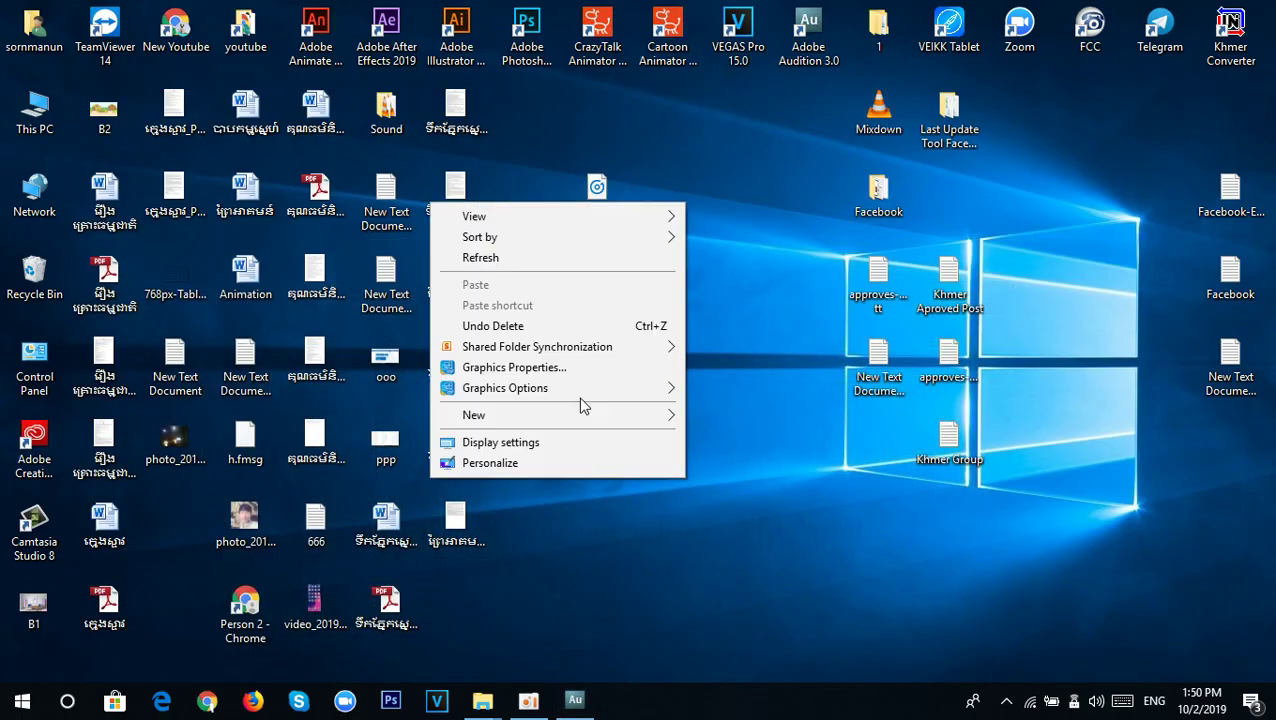
click(556, 264)
click(575, 700)
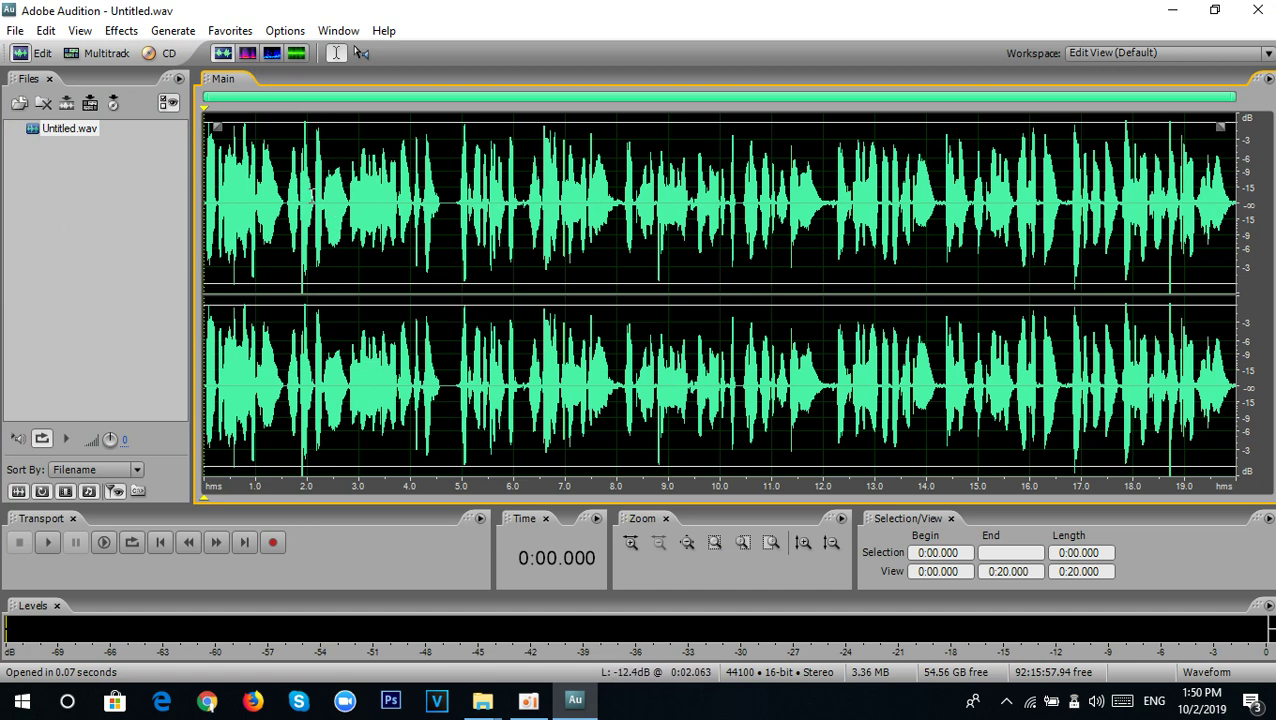
click(398, 180)
click(525, 198)
click(301, 200)
click(249, 200)
click(214, 200)
click(205, 200)
scroll(284, 255, up, 3)
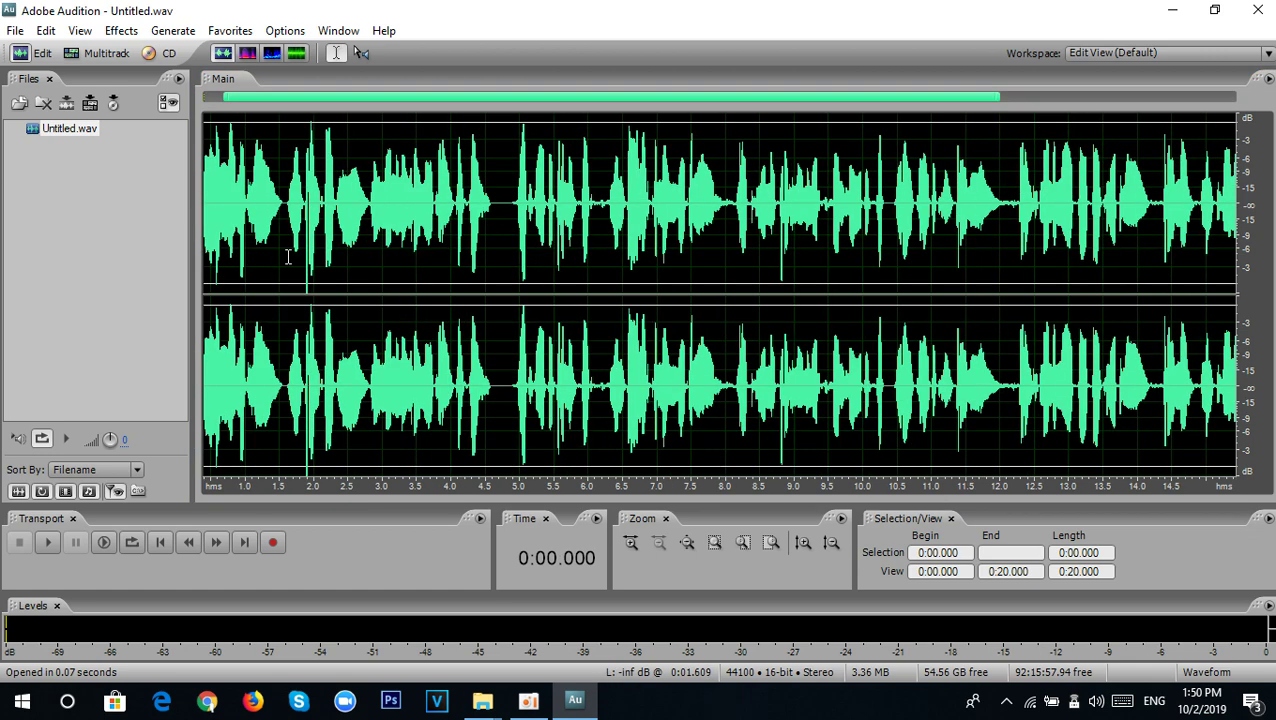
scroll(288, 256, down, 3)
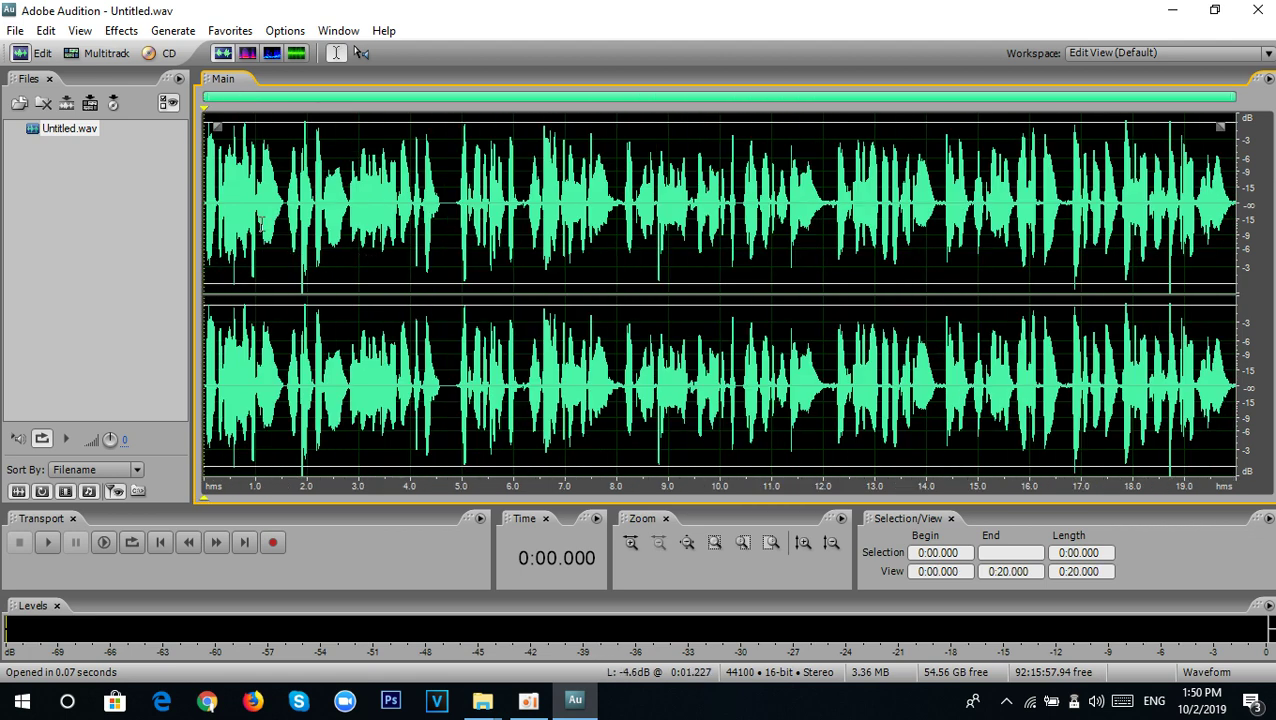
click(15, 30)
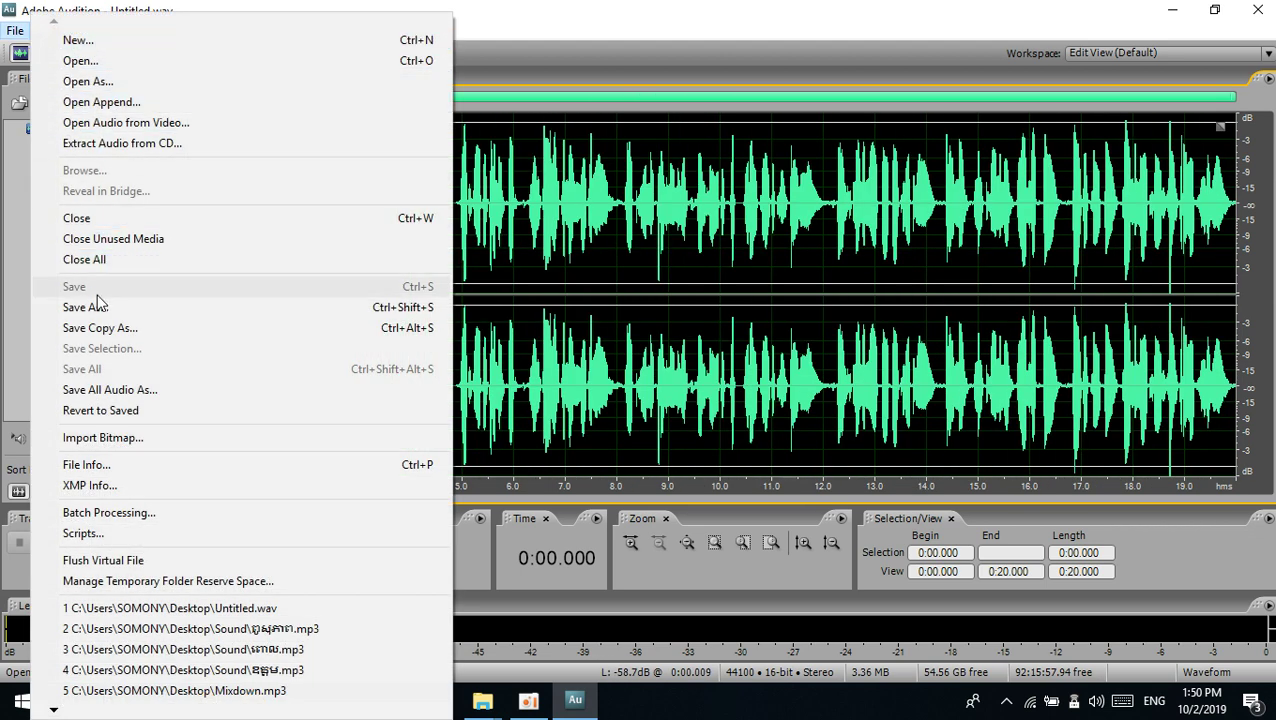
click(564, 266)
click(434, 265)
click(233, 259)
click(220, 226)
click(470, 225)
click(303, 204)
click(206, 215)
click(455, 223)
click(953, 220)
click(438, 227)
click(378, 217)
click(658, 229)
click(250, 205)
click(148, 148)
click(223, 220)
click(468, 224)
click(615, 212)
scroll(1116, 230, up, 1)
scroll(1116, 230, down, 1)
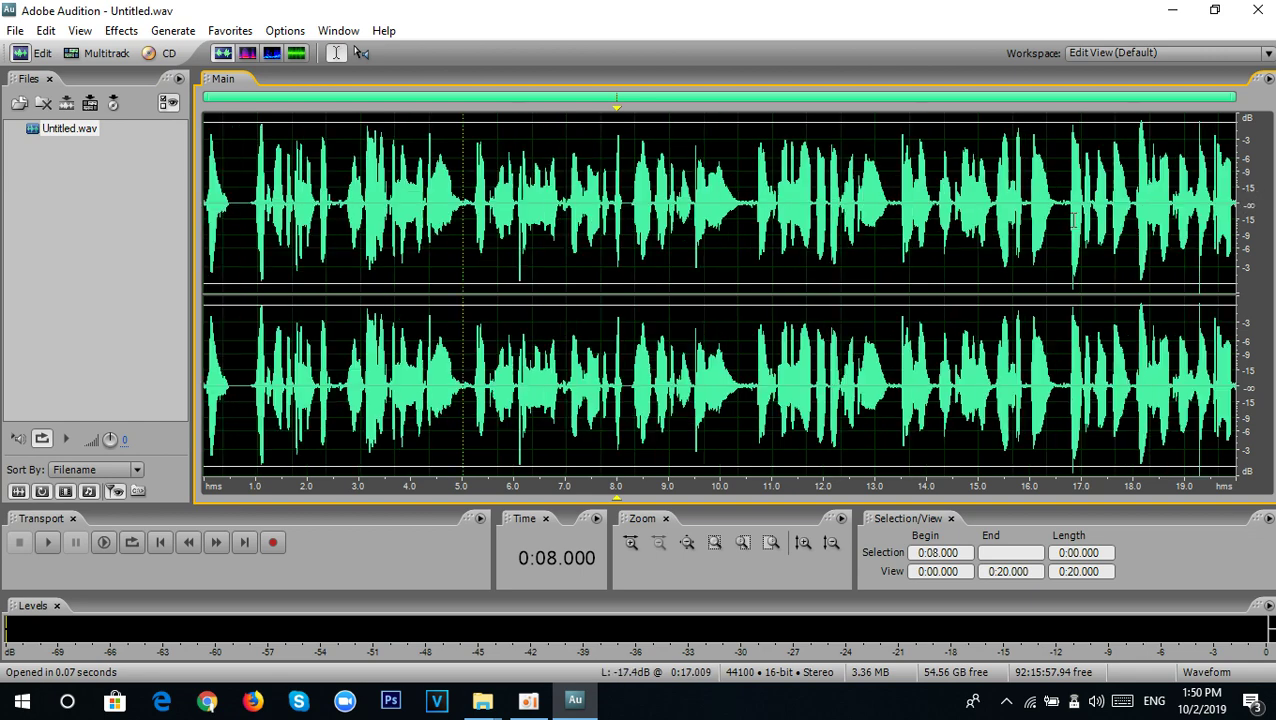
Select a stretch of the waveform before the 17-second mark and clear the selection again.
scroll(1072, 220, up, 2)
drag(1052, 210, 938, 200)
drag(990, 158, 997, 447)
click(1020, 205)
scroll(1000, 203, down, 3)
scroll(1000, 203, down, 2)
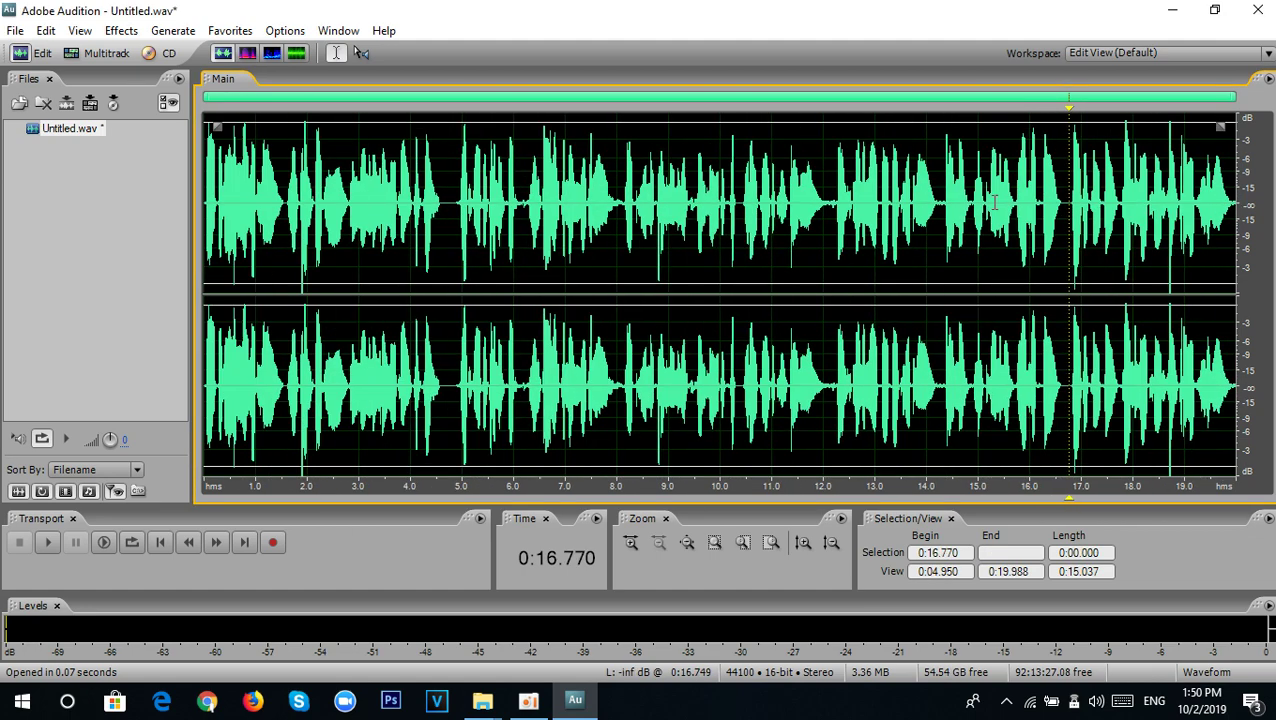
click(882, 200)
click(827, 193)
click(15, 30)
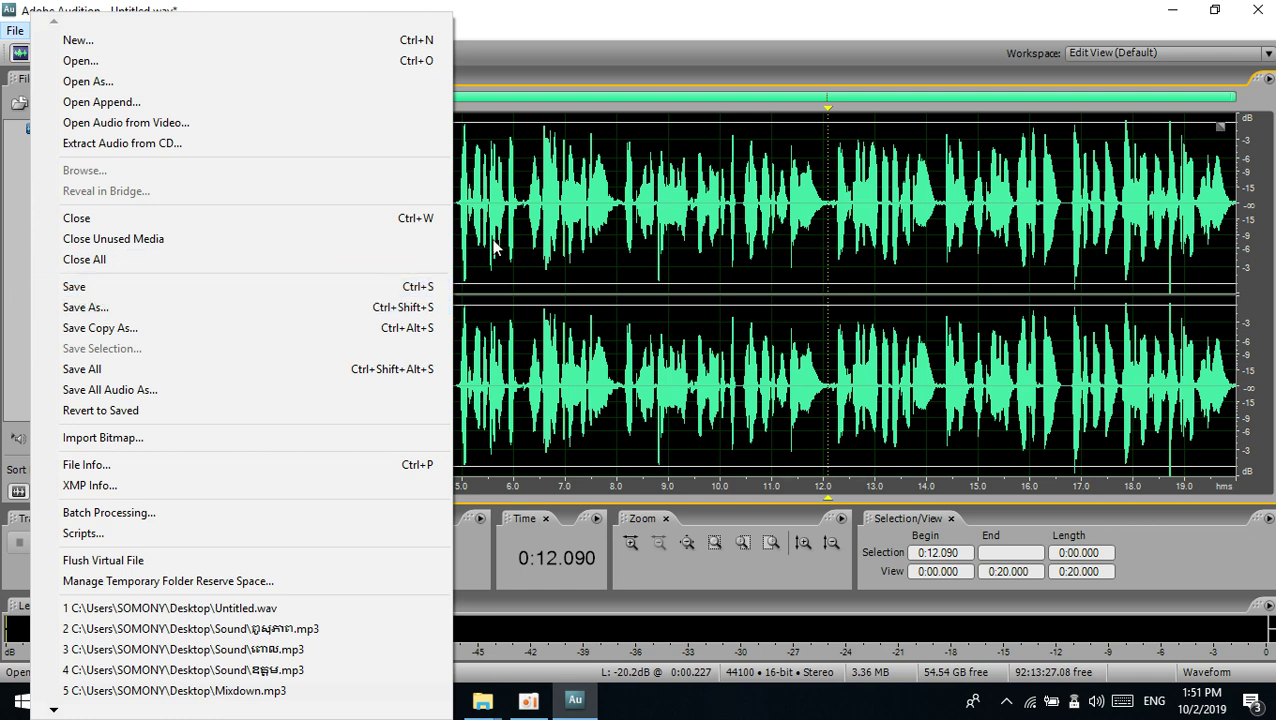
click(779, 225)
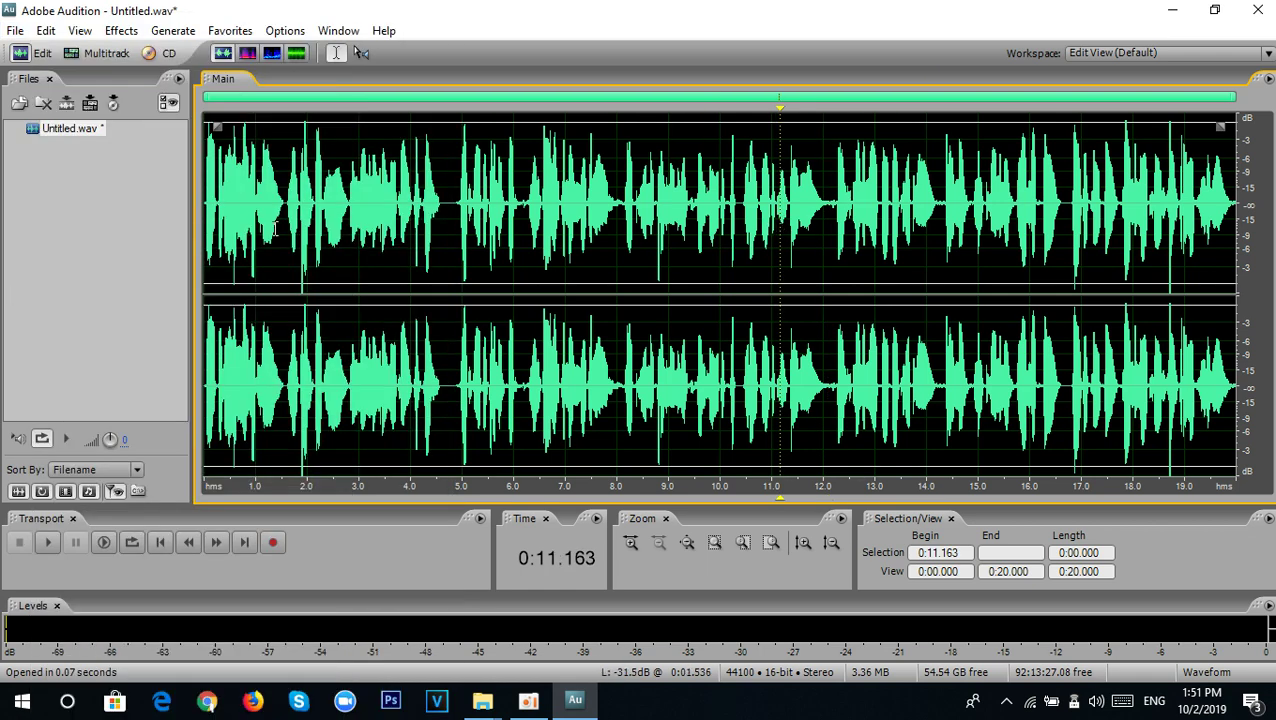
click(1172, 10)
drag(597, 192, 623, 227)
drag(666, 188, 597, 192)
click(575, 700)
click(15, 30)
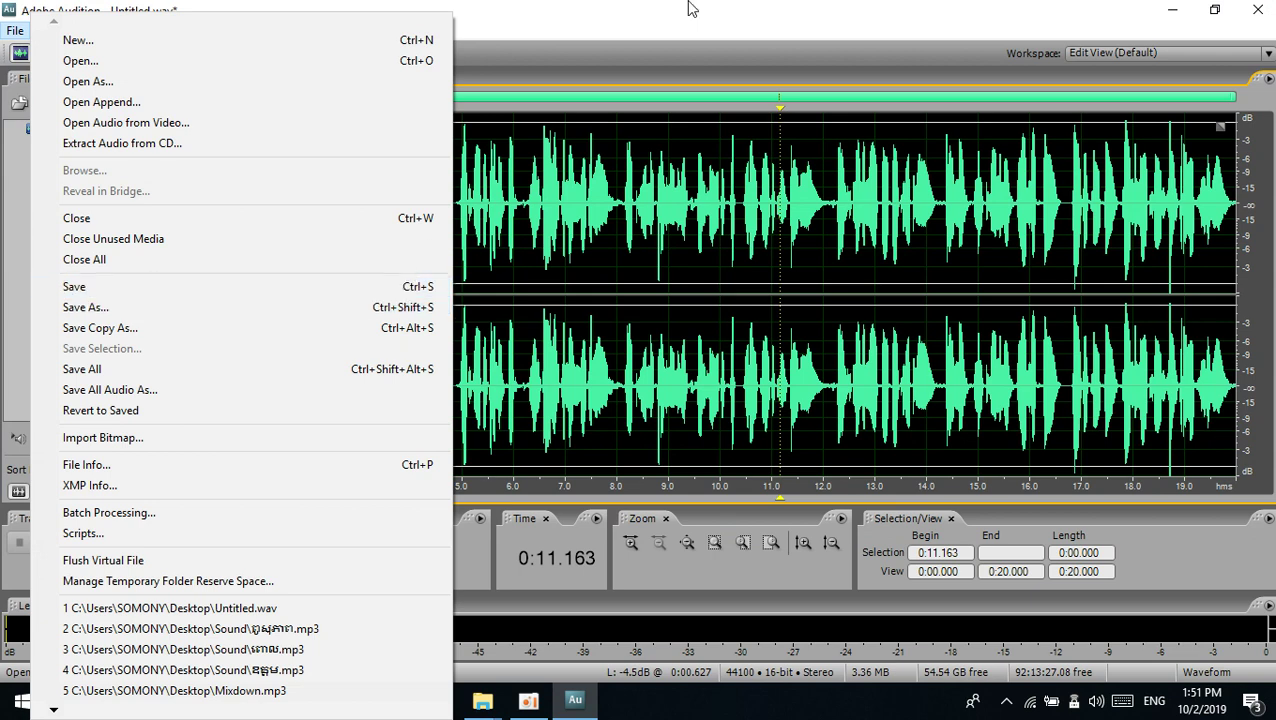
click(803, 222)
click(686, 181)
click(364, 185)
click(615, 185)
click(383, 185)
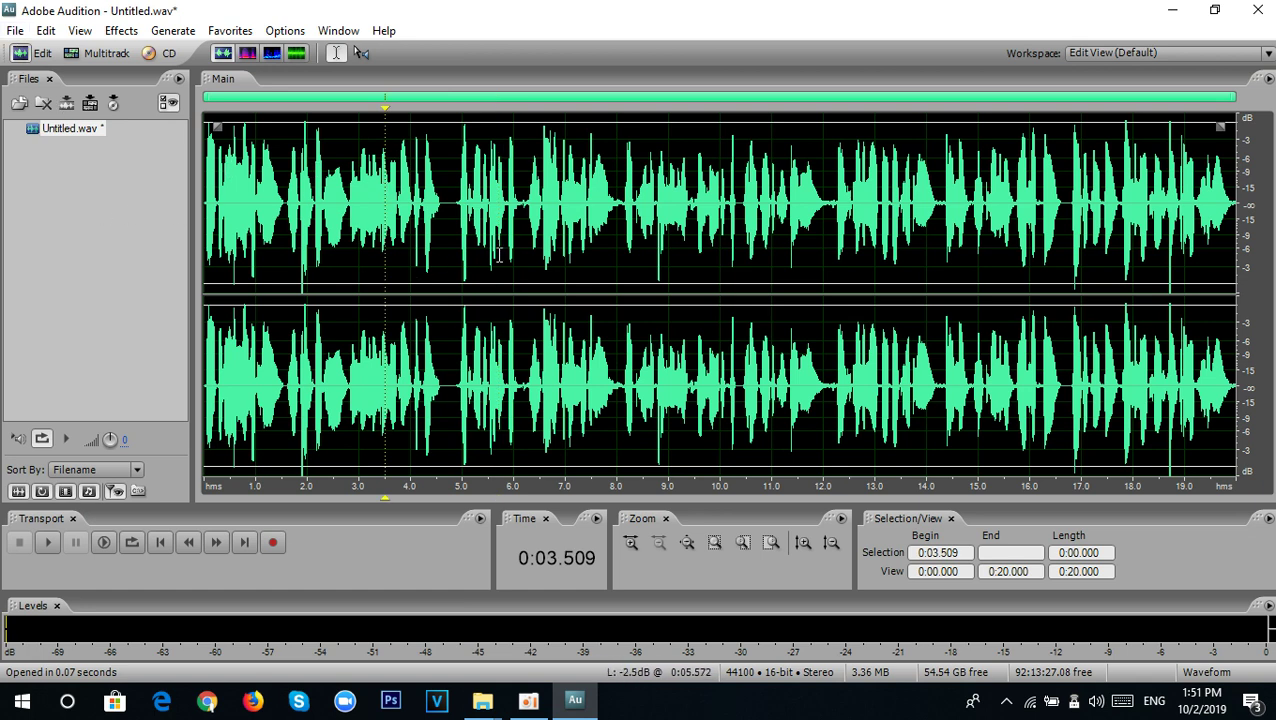
click(226, 268)
Select the waveform from about 2.3 to 8.4 seconds, followed by the stretch from the start to about 12.2 seconds.
drag(637, 200, 321, 220)
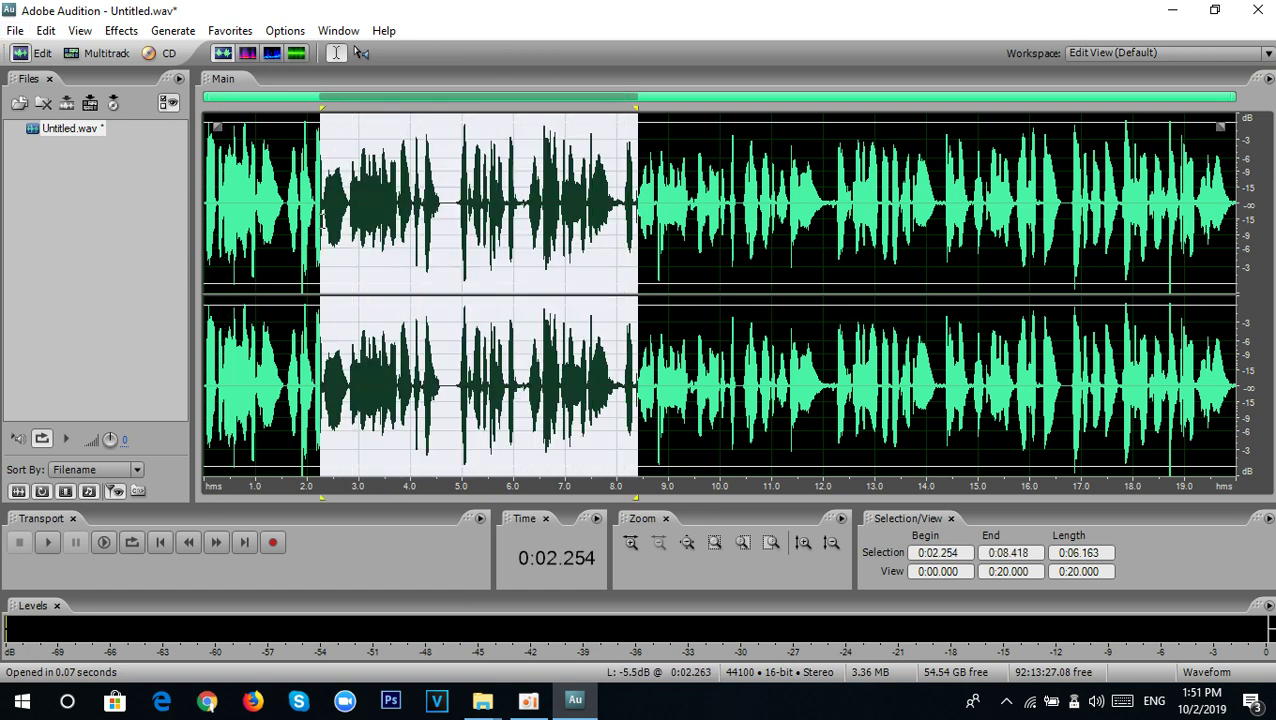
drag(305, 245, 205, 245)
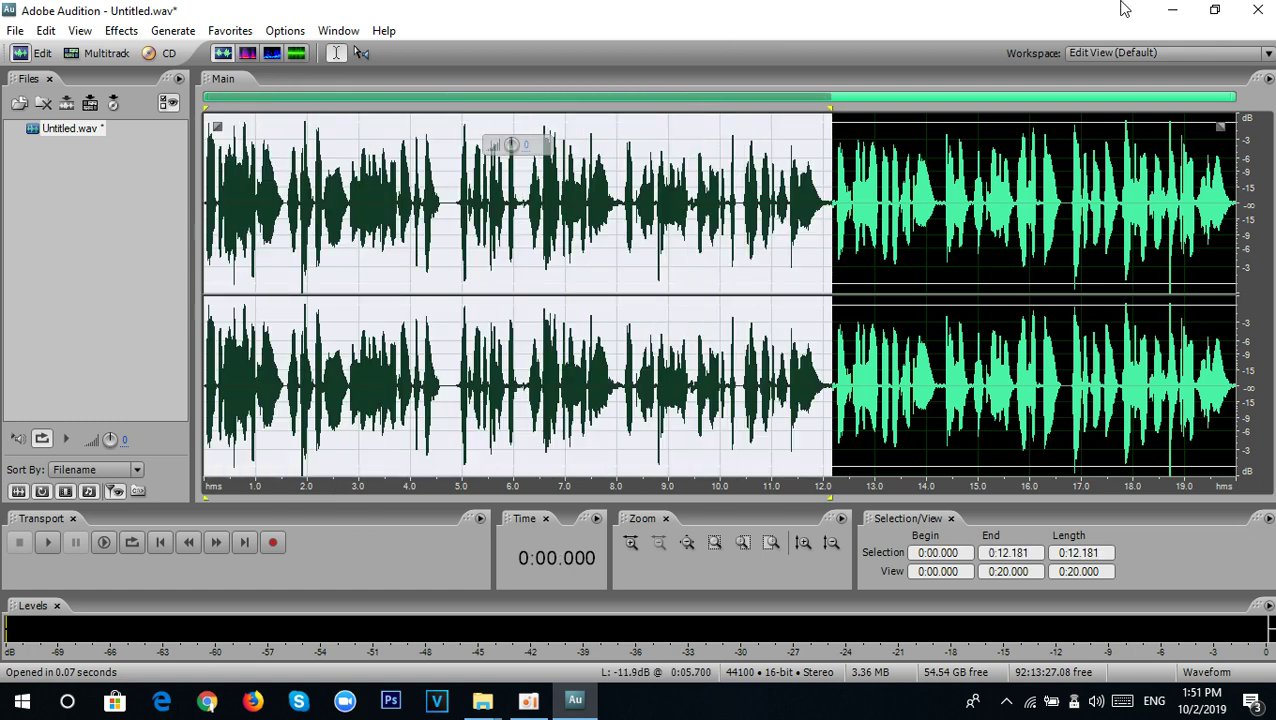
click(1170, 10)
drag(603, 195, 738, 196)
click(575, 700)
Select the whole waveform, followed by only the stretch from 4 to 9 seconds, and clear the selection.
click(370, 277)
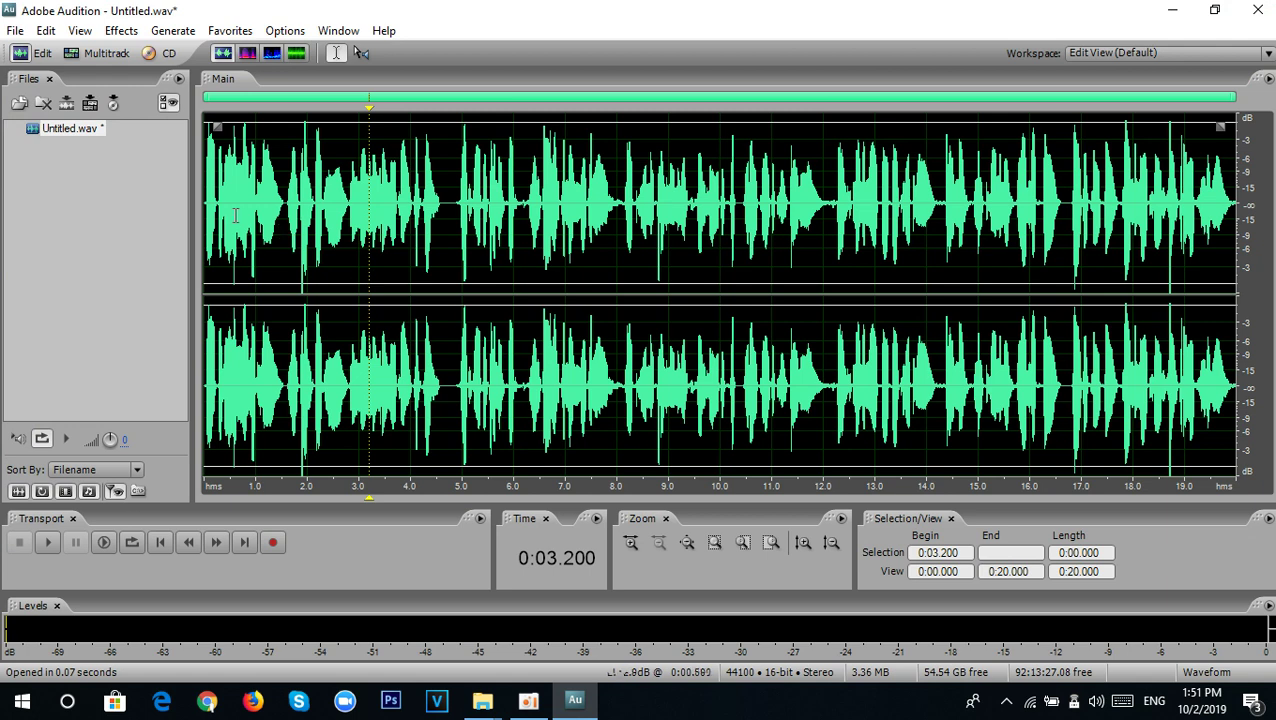
drag(210, 215, 1236, 215)
click(422, 243)
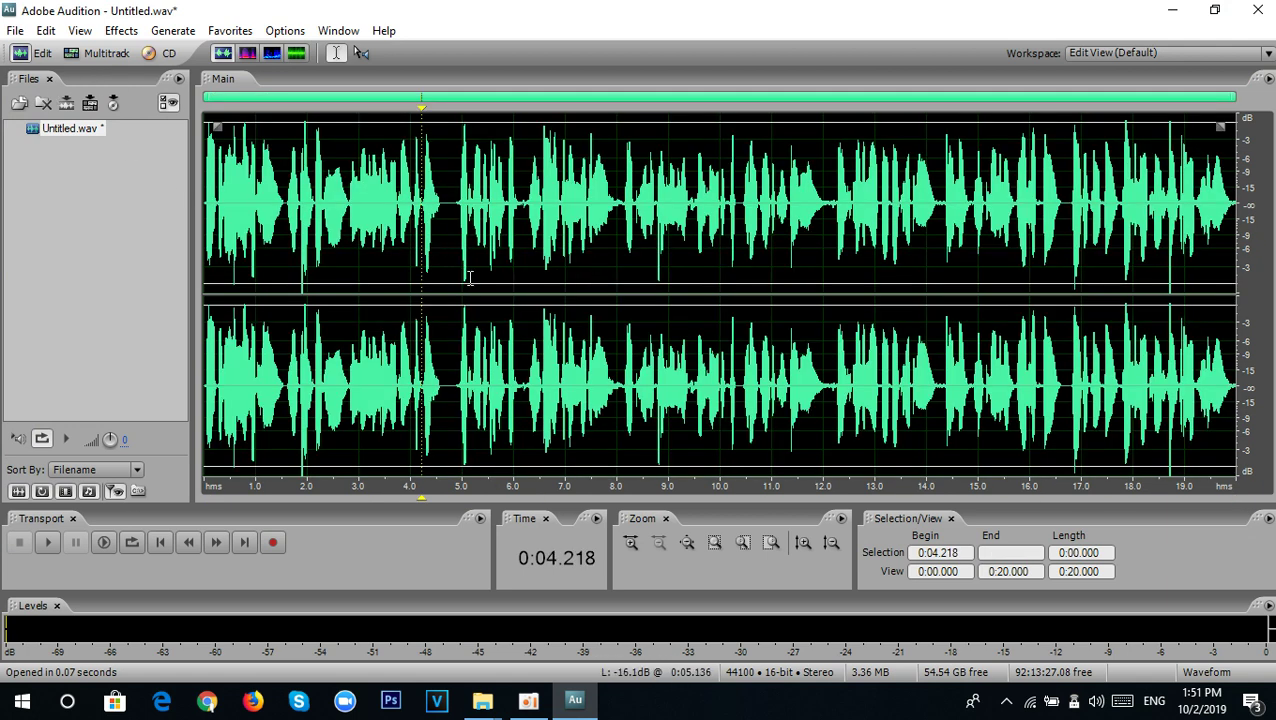
drag(410, 210, 668, 210)
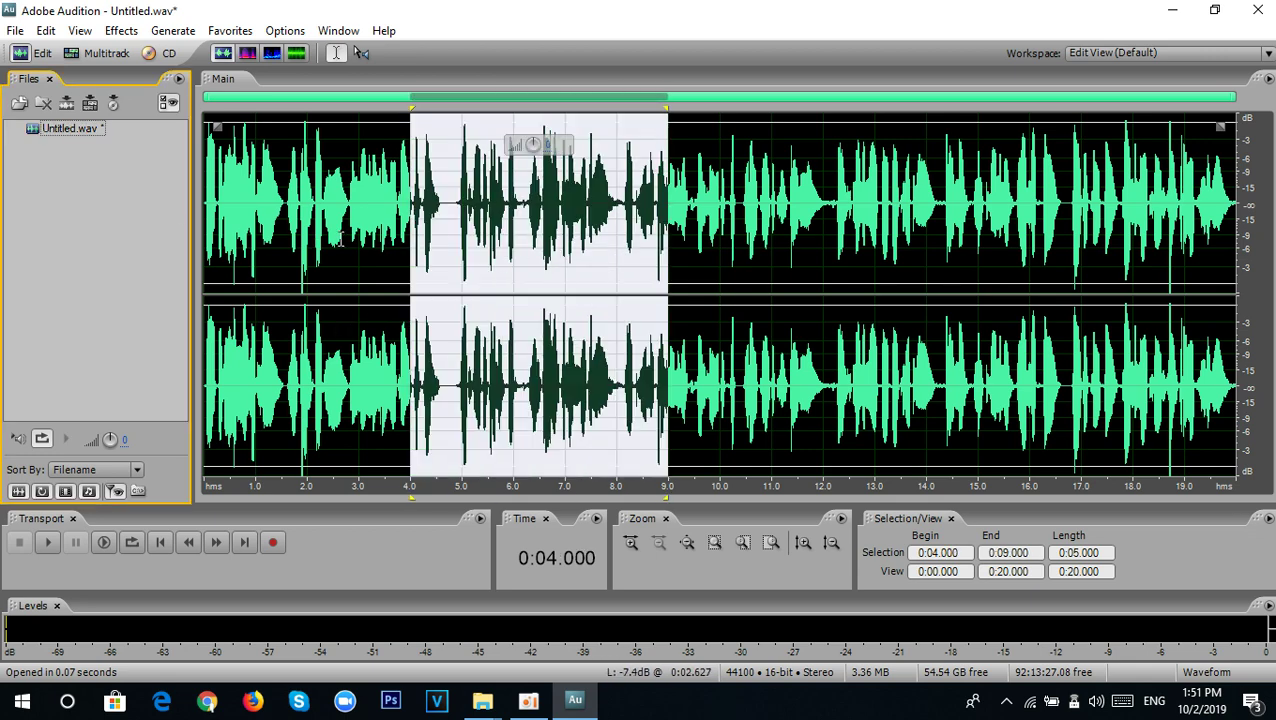
click(339, 237)
click(15, 31)
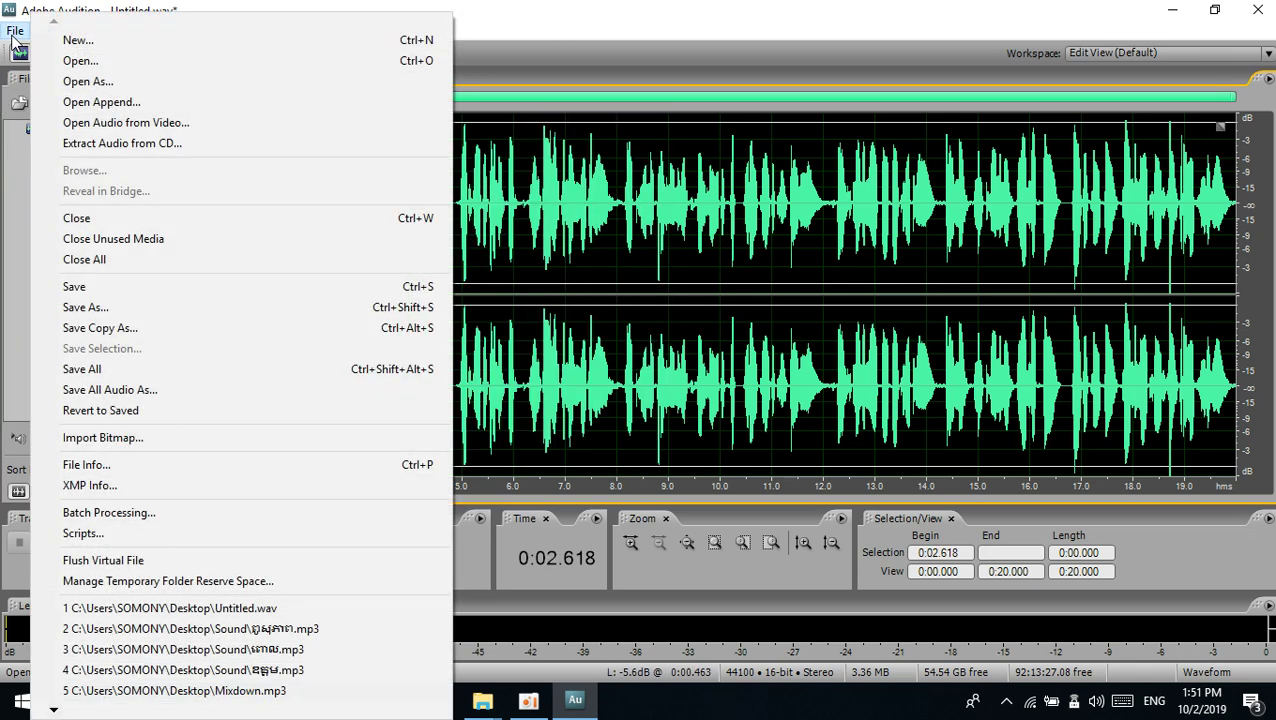
click(108, 292)
click(1172, 18)
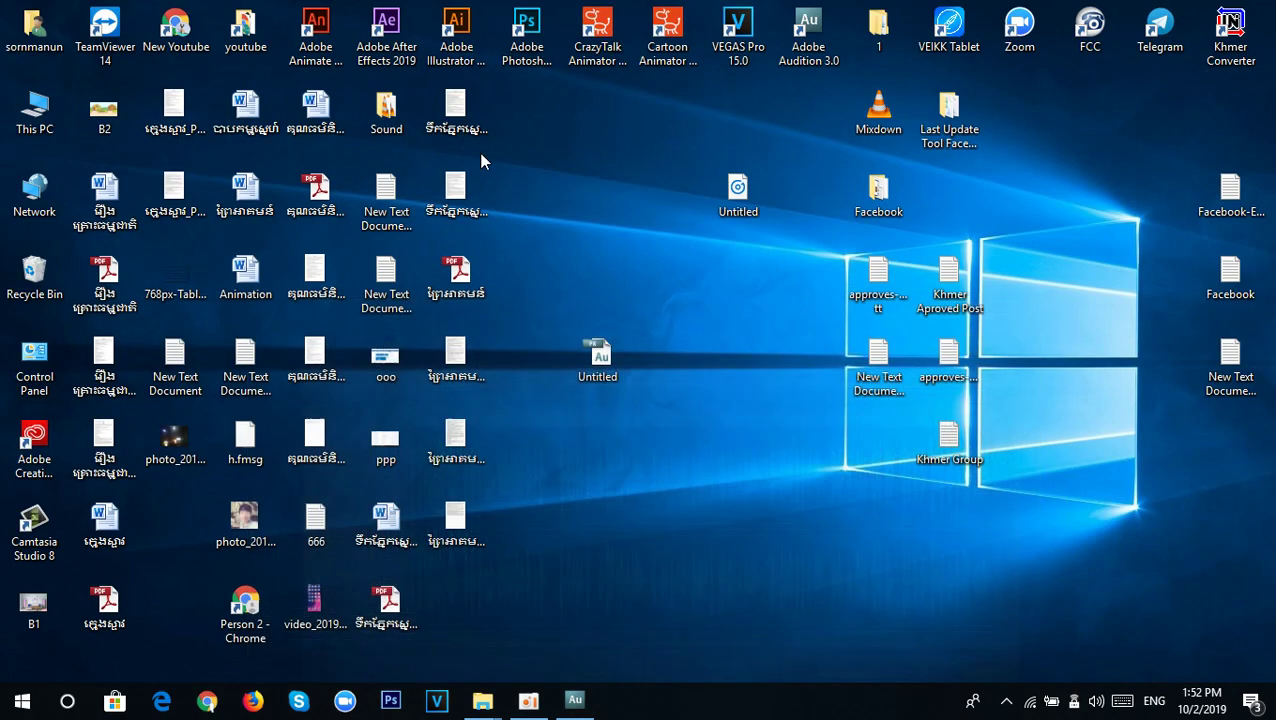
drag(738, 190, 548, 245)
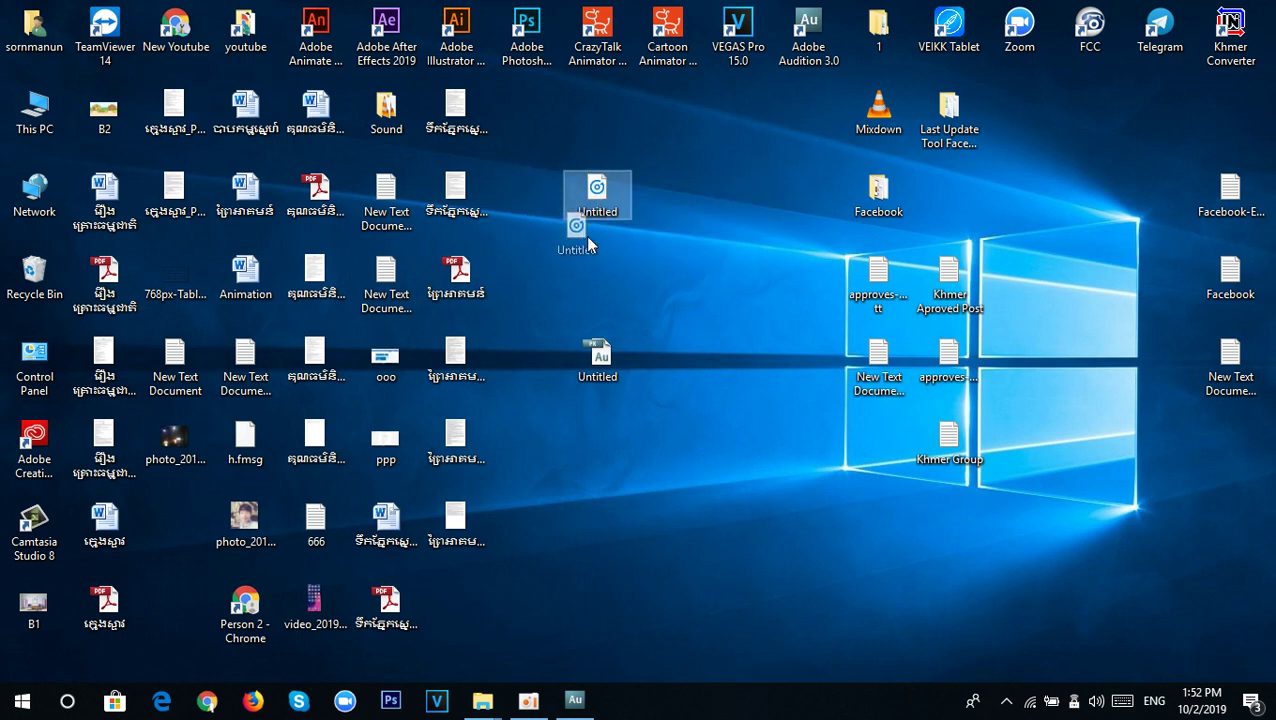
click(575, 700)
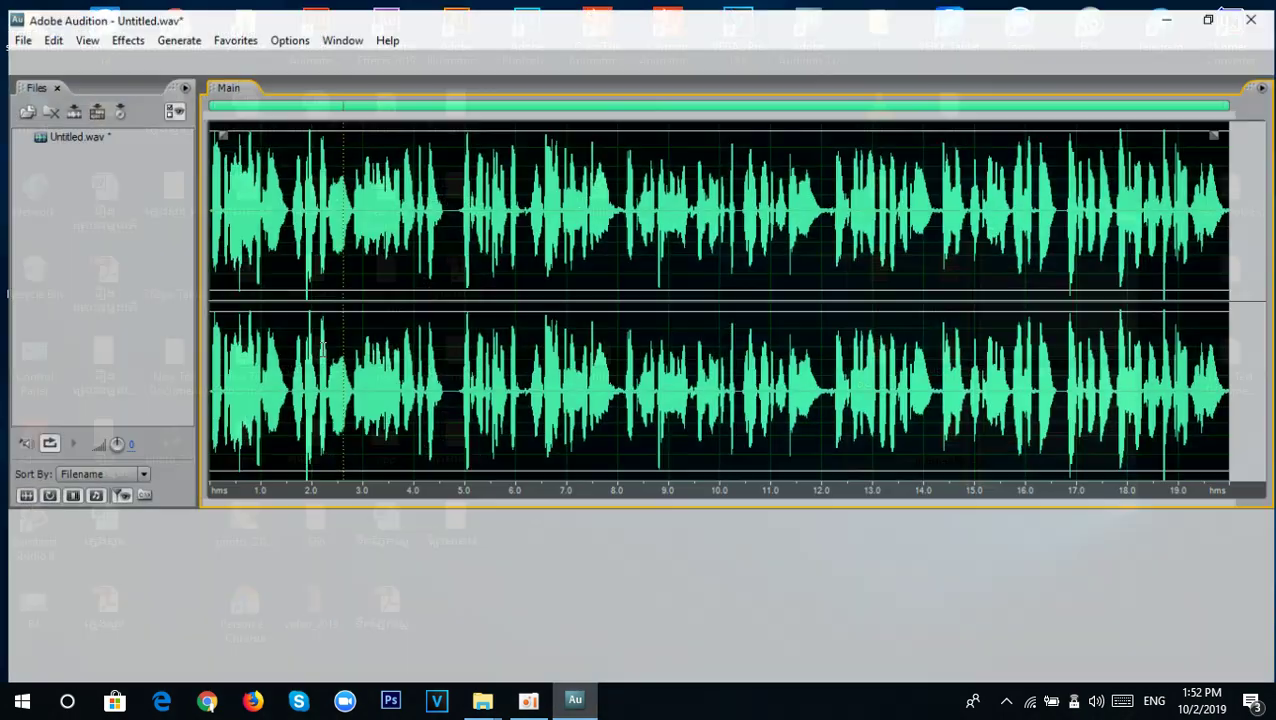
click(578, 279)
click(460, 210)
click(849, 232)
click(1049, 235)
click(1125, 215)
click(513, 285)
click(16, 31)
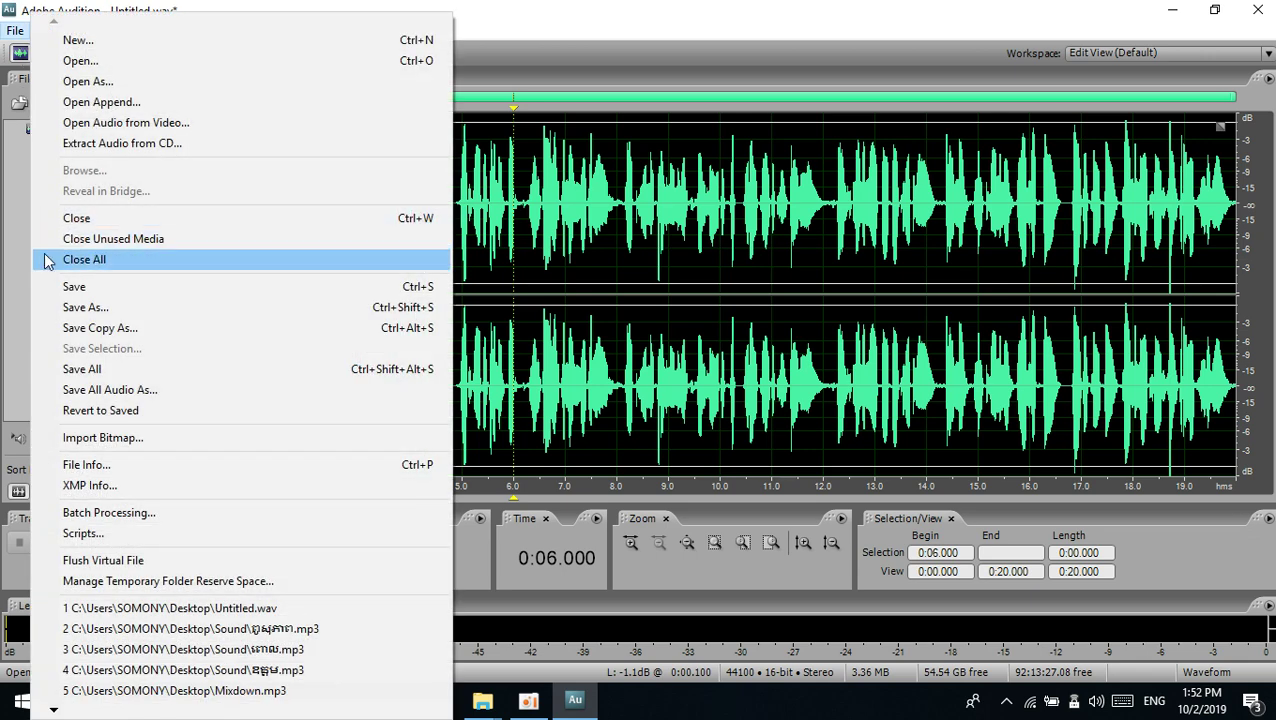
click(103, 310)
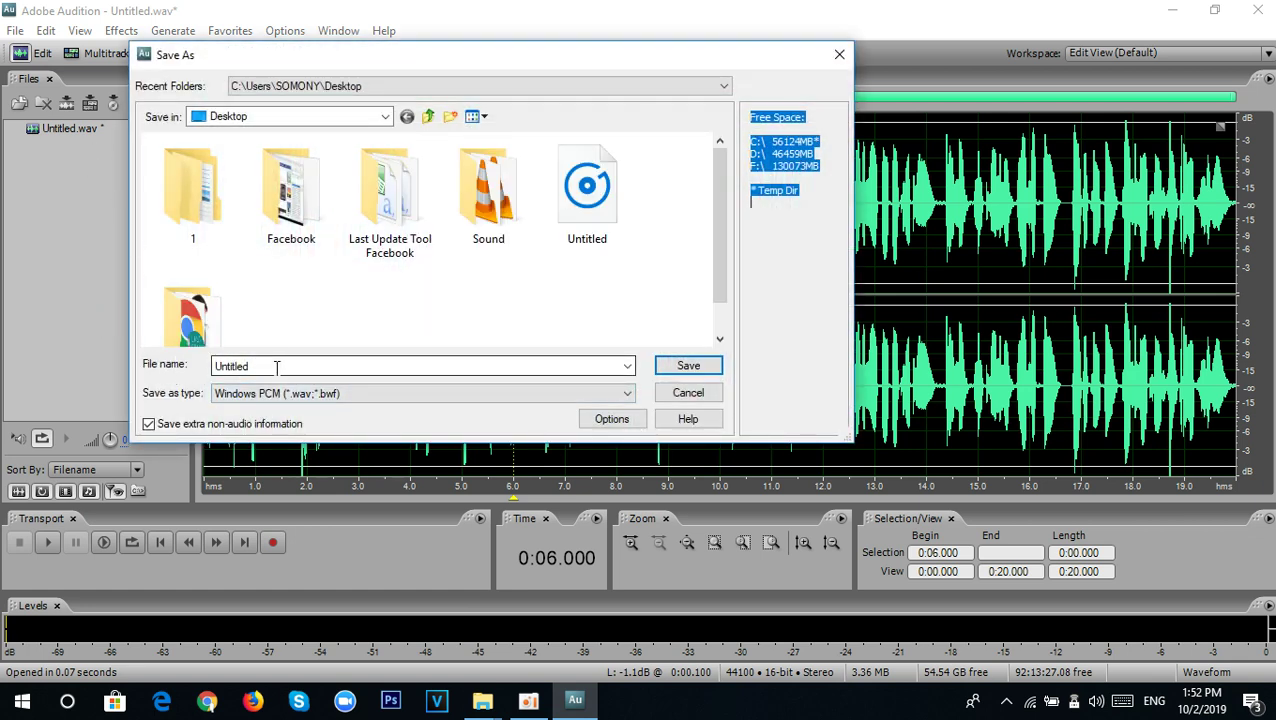
double_click(278, 367)
drag(719, 225, 726, 250)
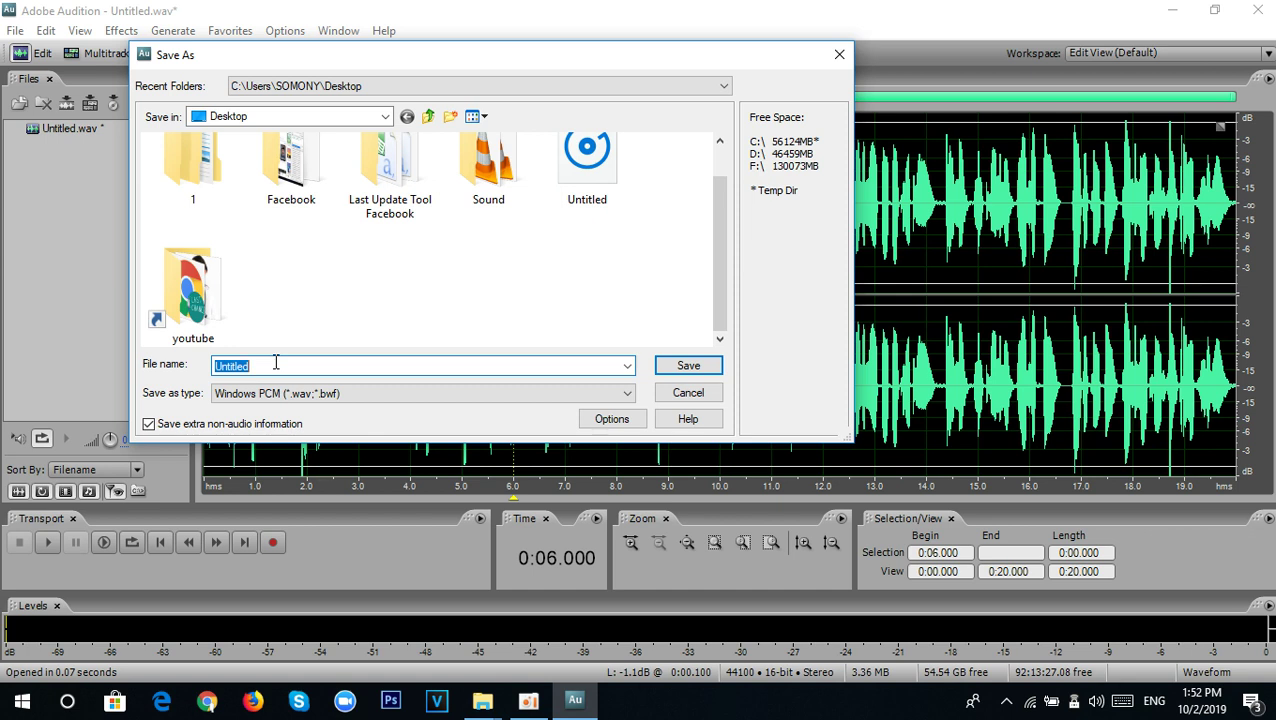
text(T)
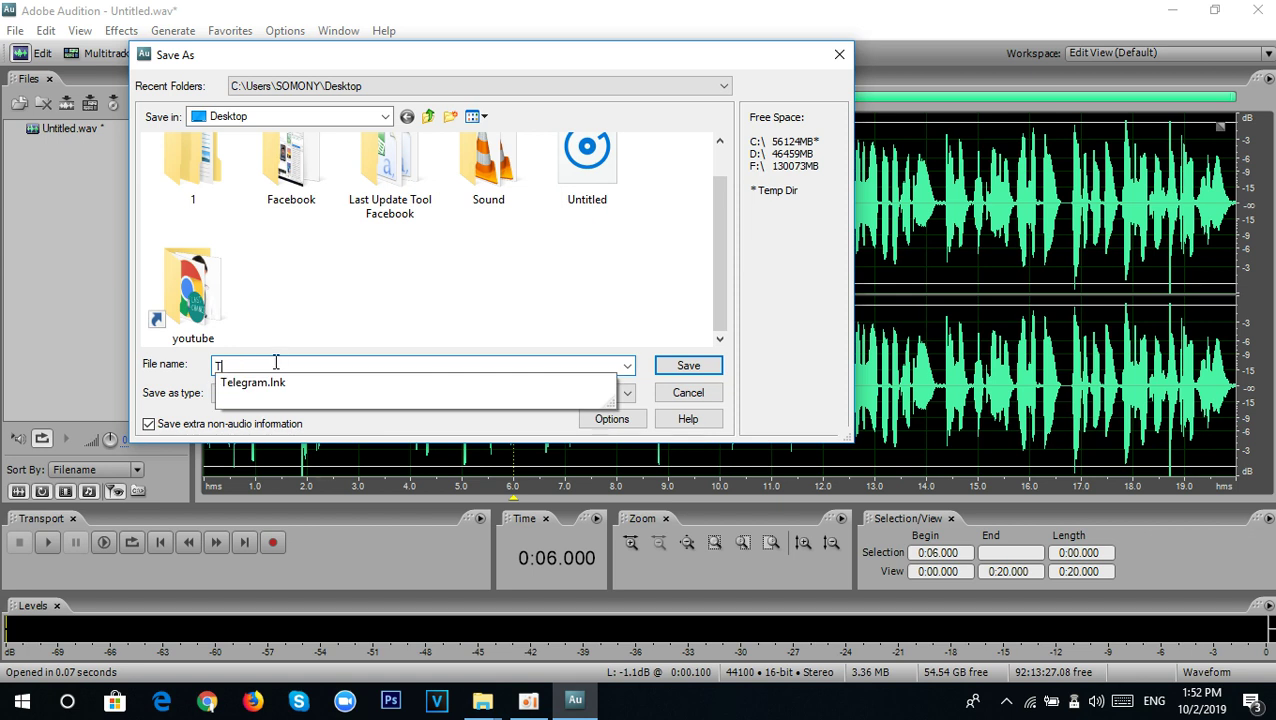
key(BackSpace)
text(Test)
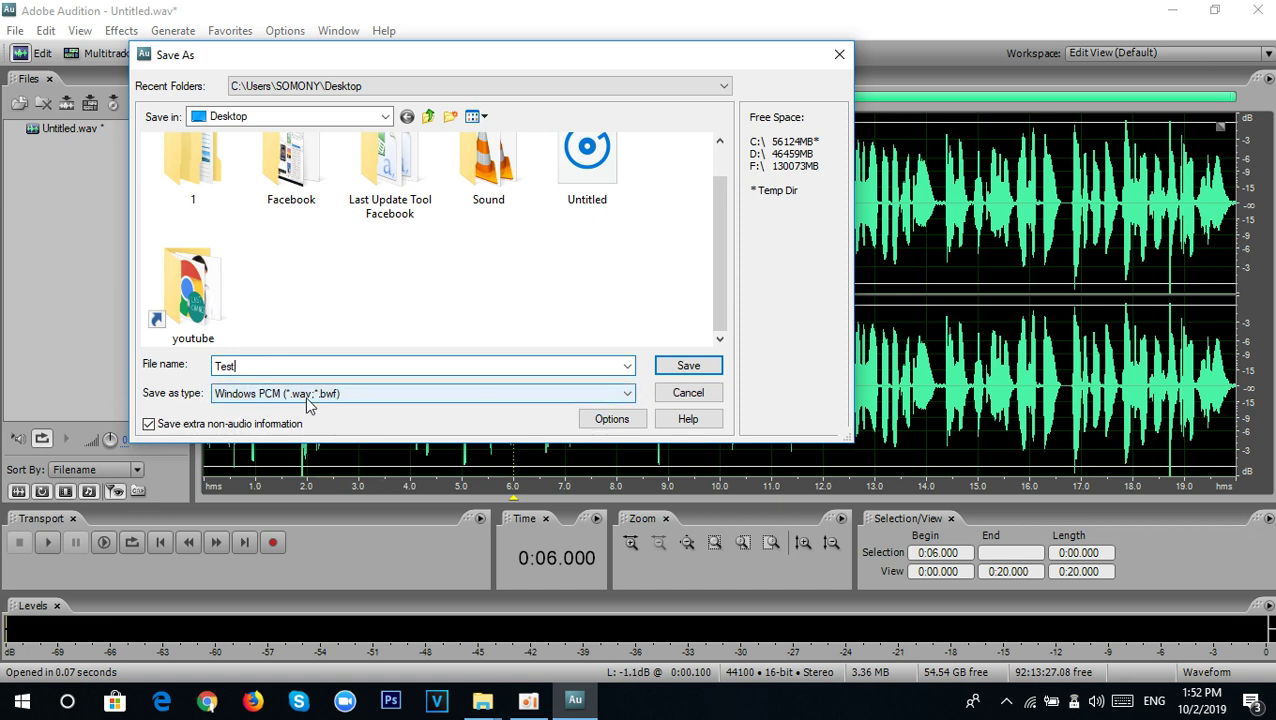
click(460, 396)
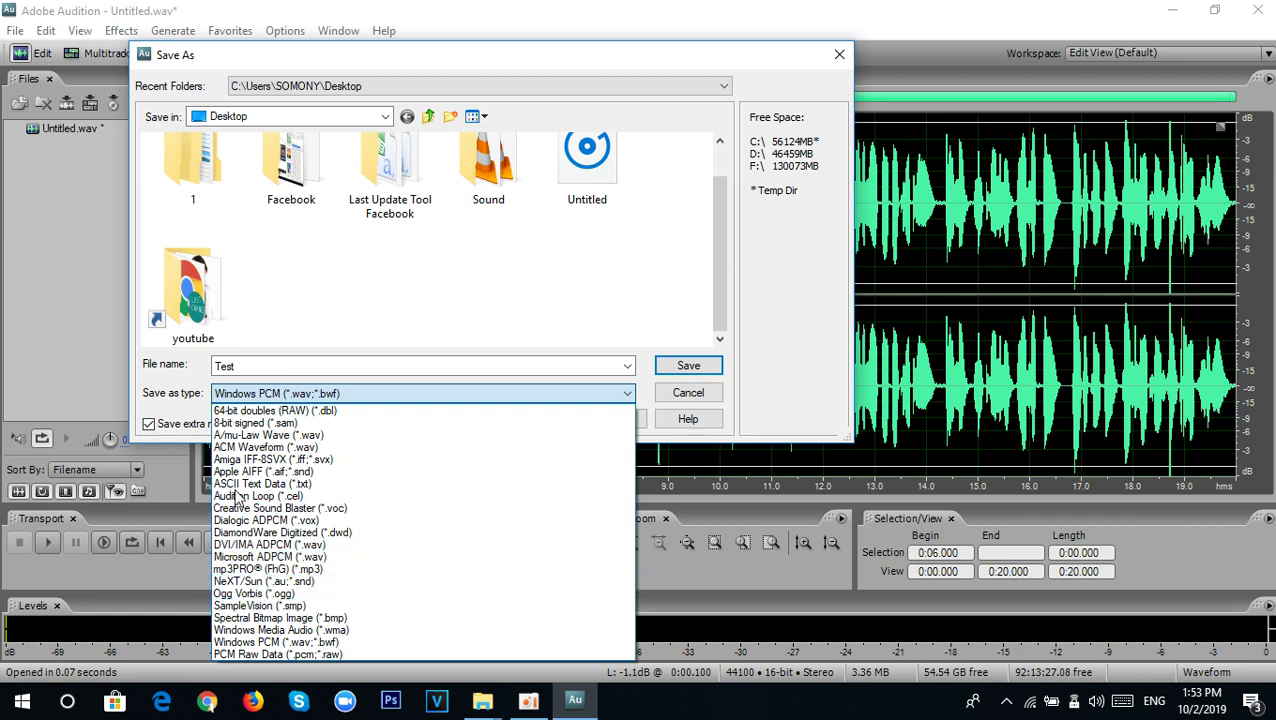
click(292, 398)
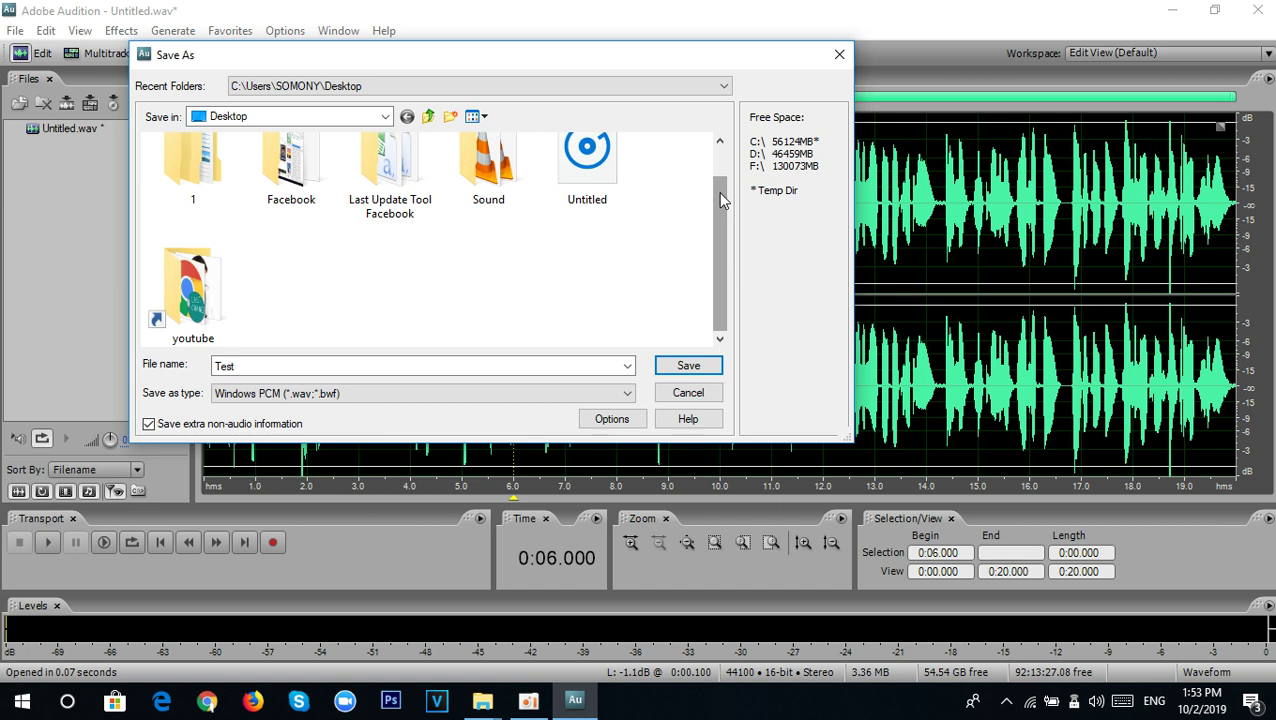
scroll(723, 200, up, 2)
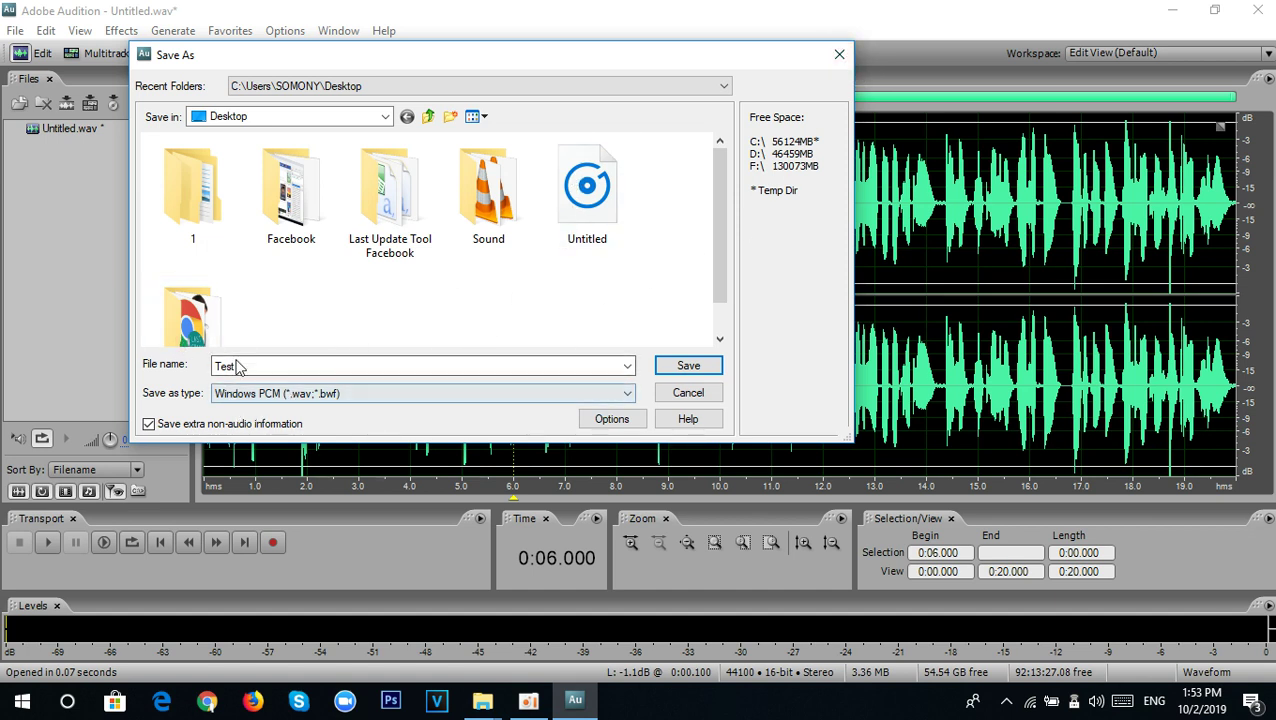
click(838, 57)
Add a marker at 4.563 seconds, shift it to about 4.8 seconds, and place the playback cursor at 17 seconds.
click(494, 249)
click(440, 226)
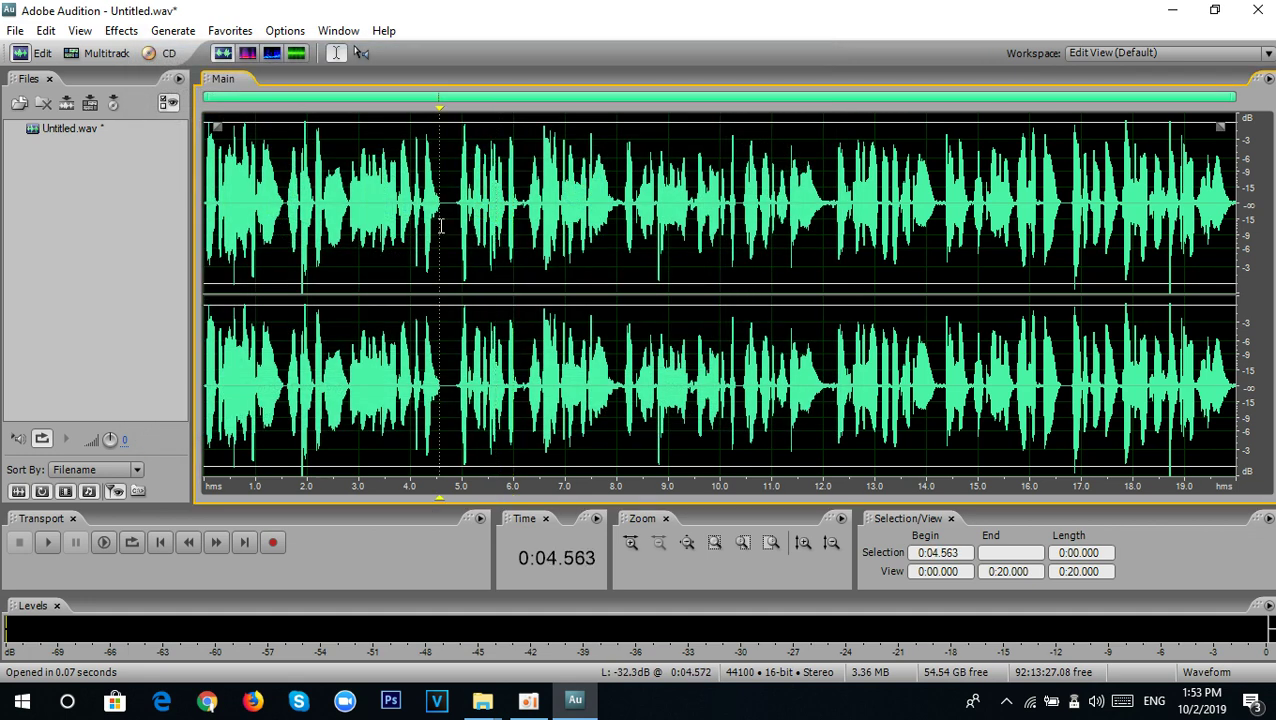
key(F8)
click(608, 226)
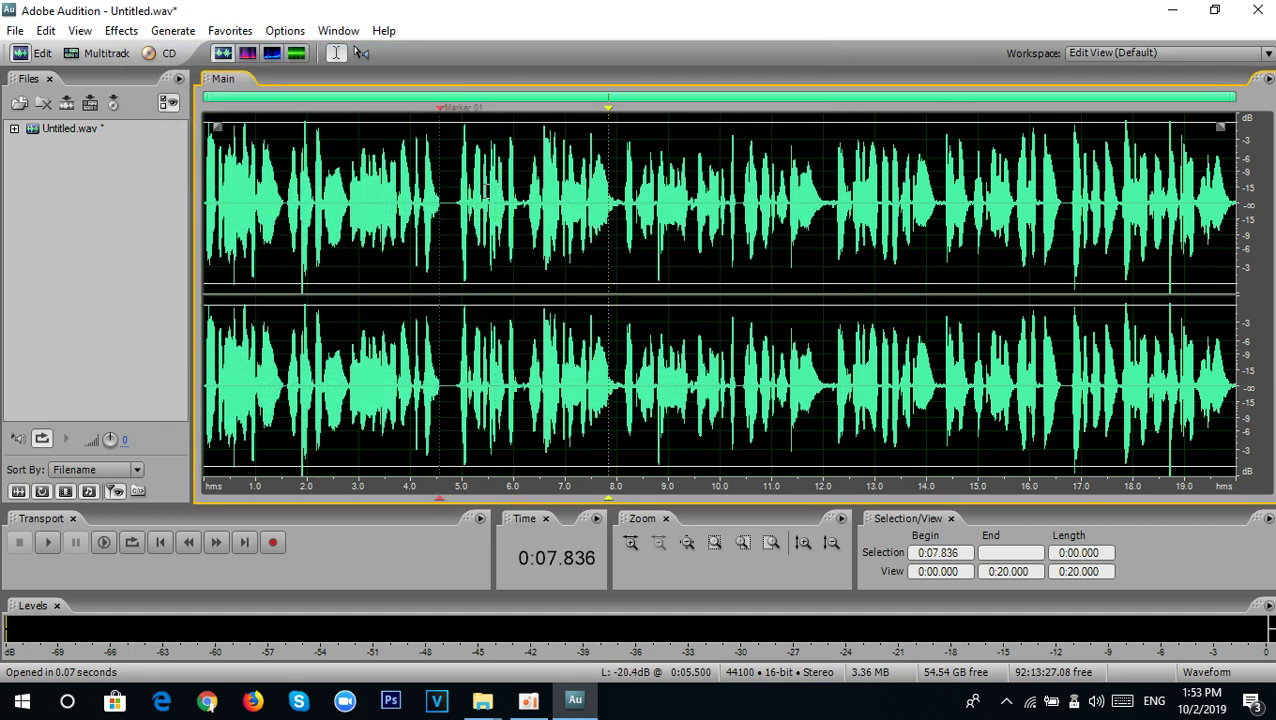
drag(443, 116, 450, 116)
click(460, 220)
click(1081, 300)
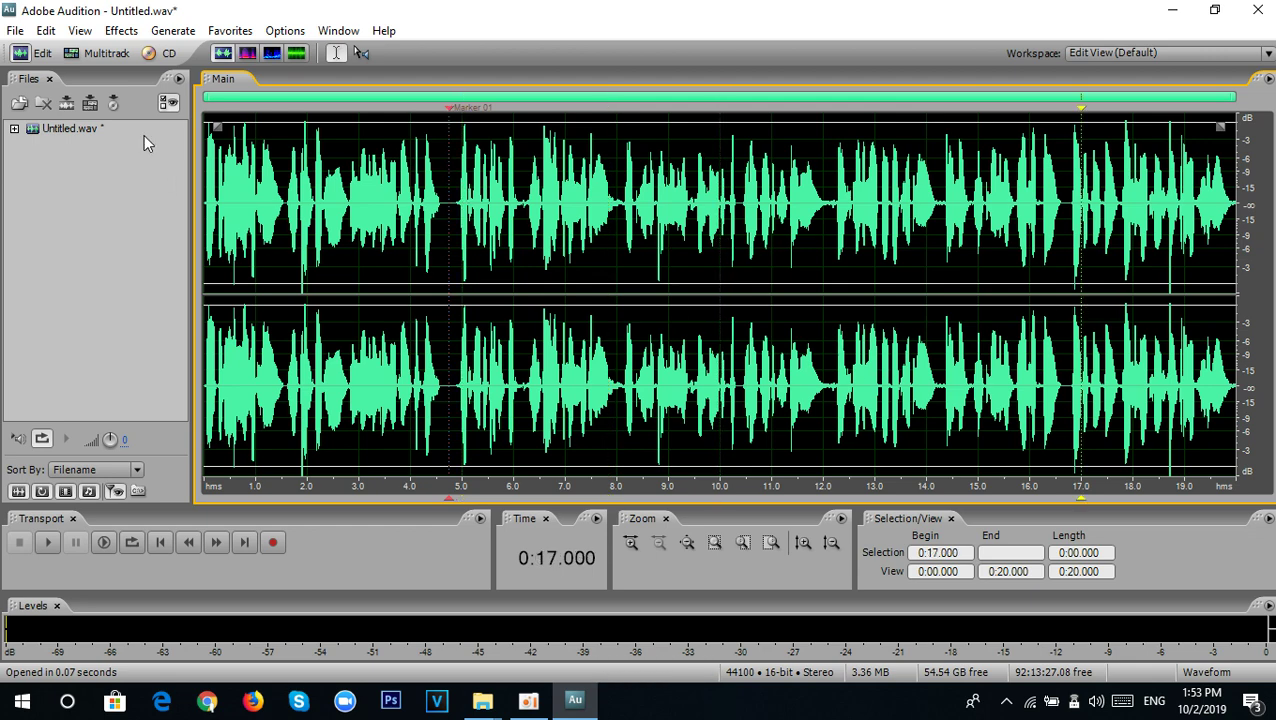
Save the audio to the Desktop as a copy named Test in Windows PCM format.
click(17, 31)
click(85, 307)
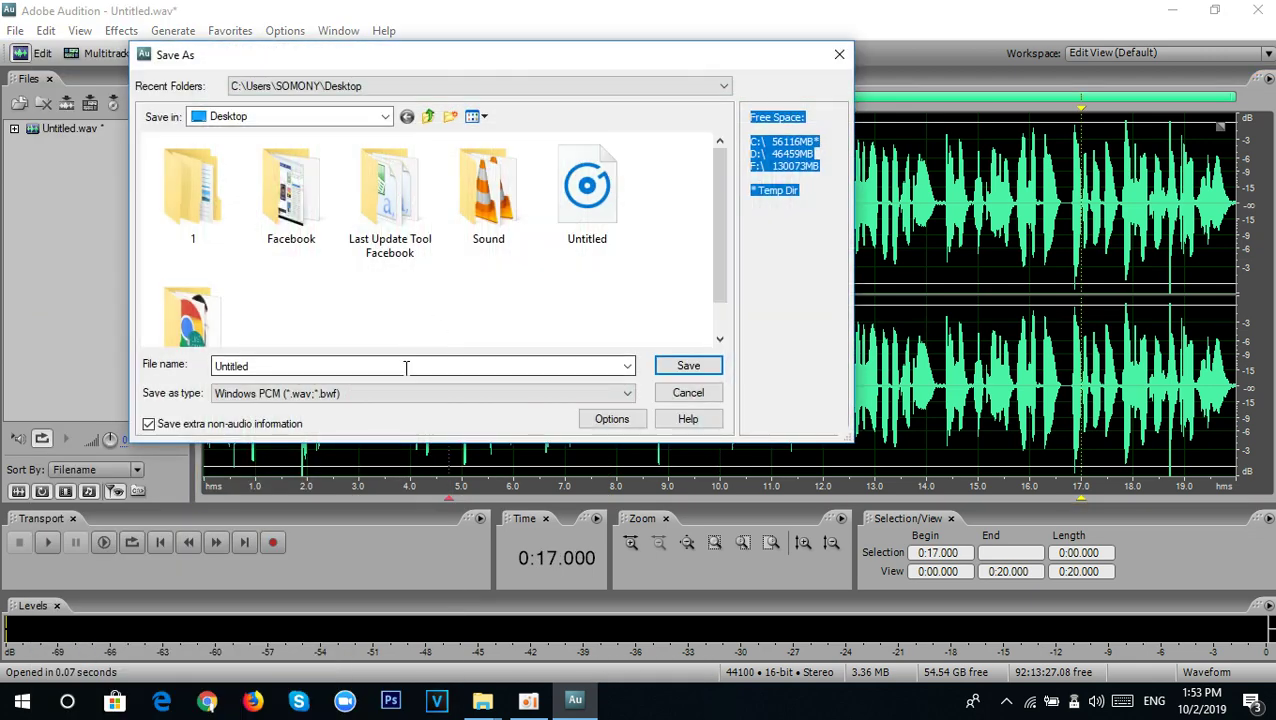
double_click(262, 367)
text(Test)
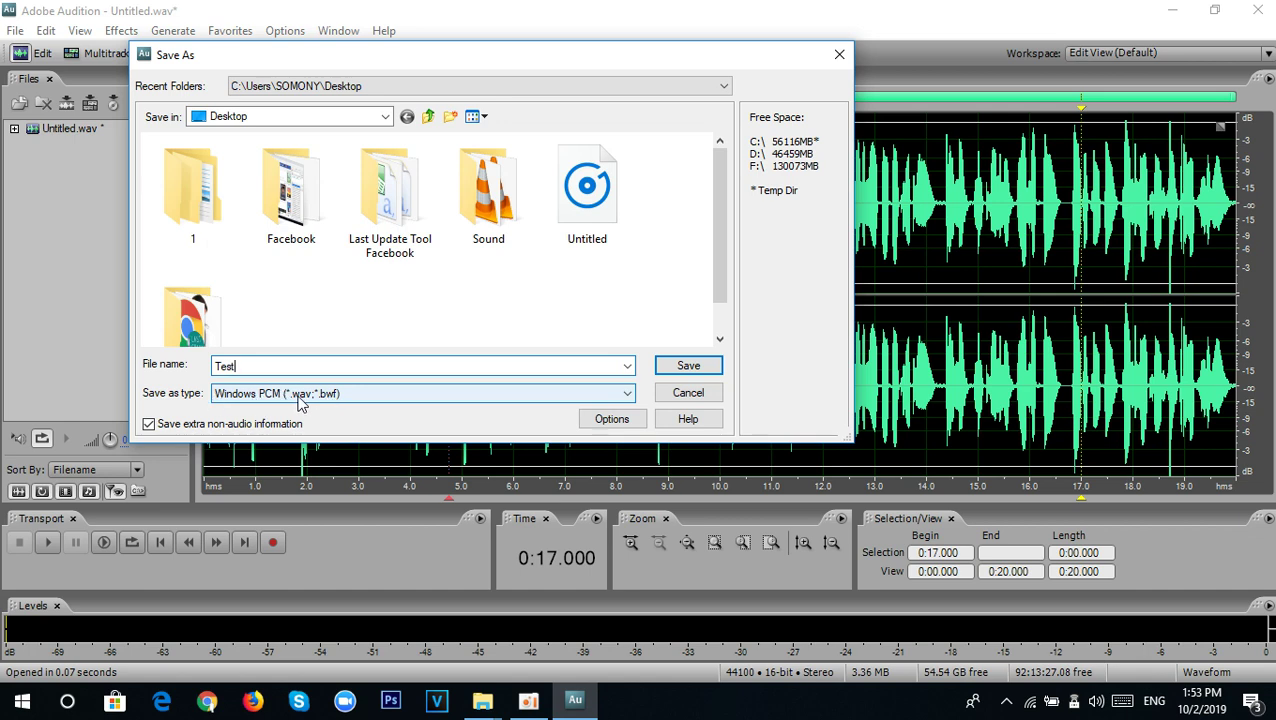
click(686, 366)
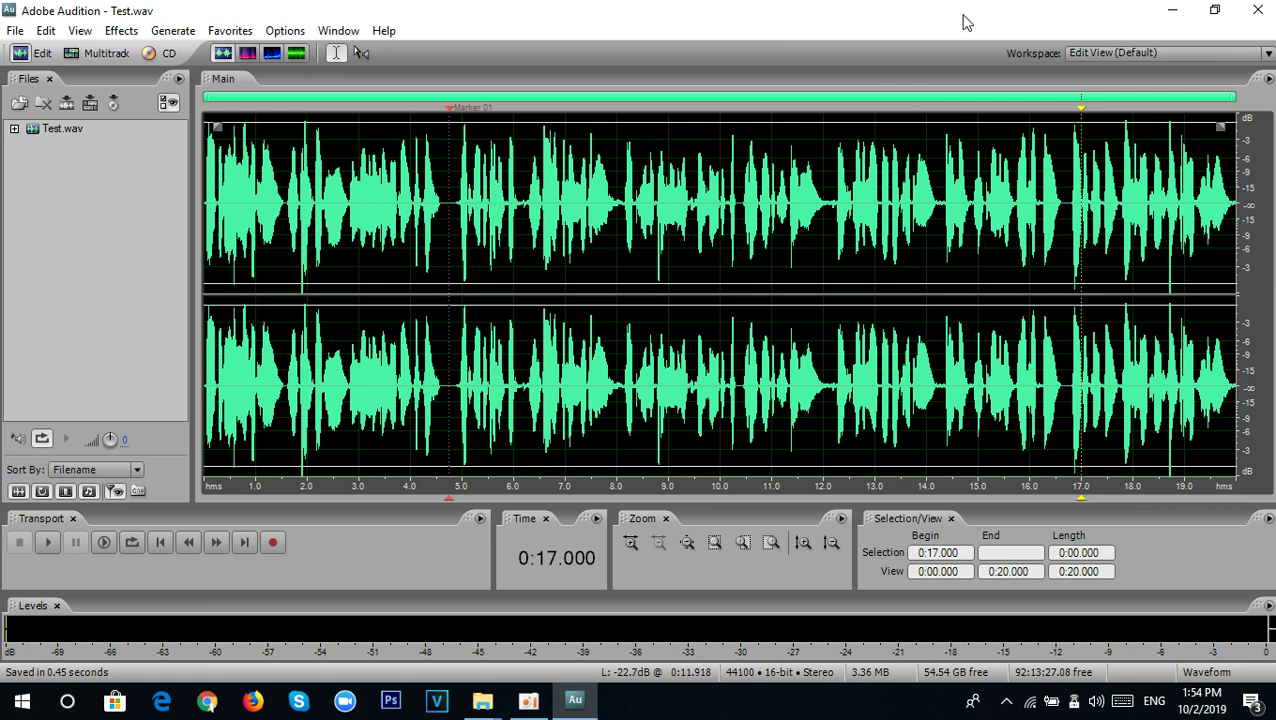
Close the Test.wav file and minimize the program to show the desktop.
click(50, 131)
key(ctrl+w)
click(1170, 10)
mouse_move(600, 187)
mouse_down()
mouse_move(592, 274)
mouse_move(620, 193)
mouse_up()
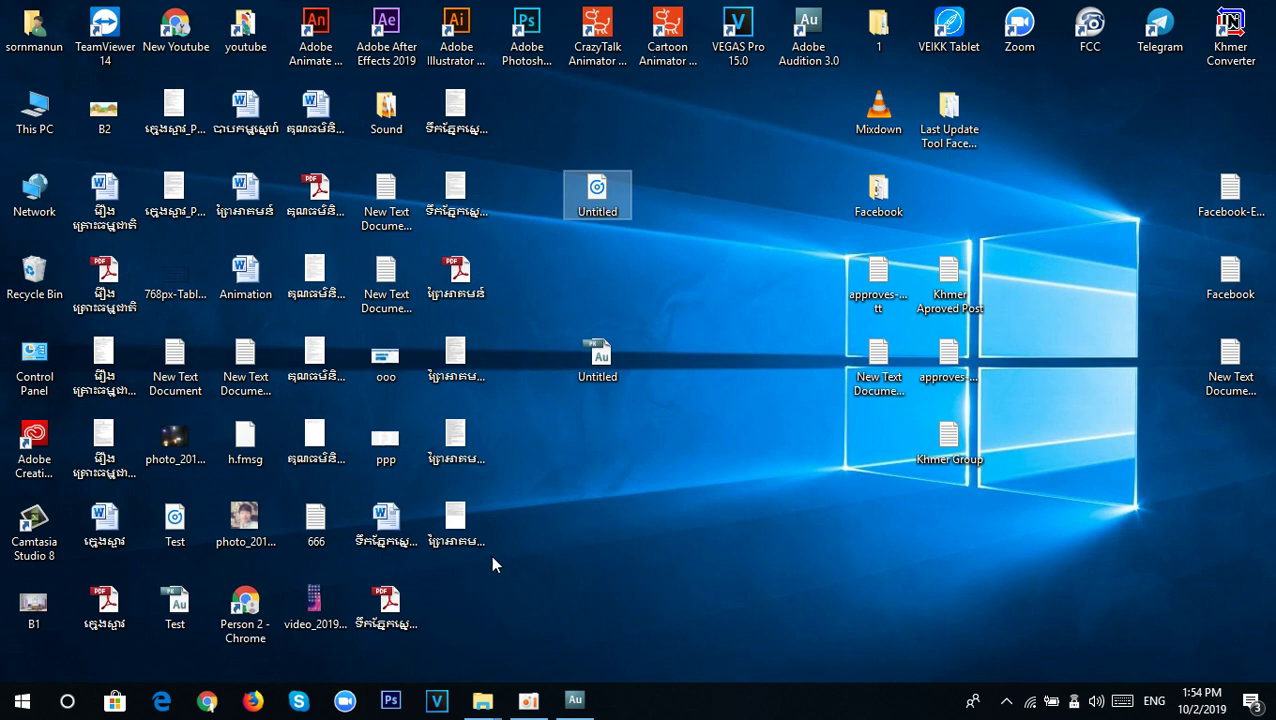
Move the Test audio file to the empty middle area of the desktop and its companion Test file between the two Untitled files.
click(177, 600)
click(176, 538)
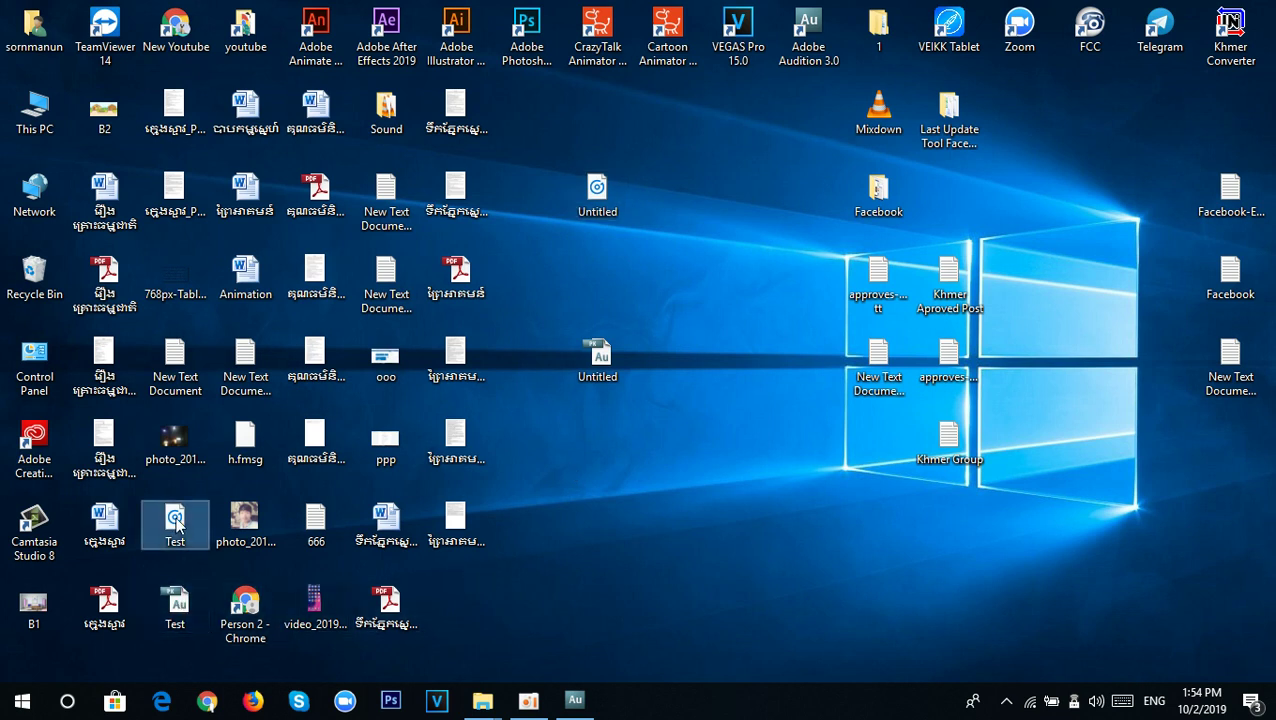
drag(177, 528, 736, 272)
drag(175, 605, 705, 360)
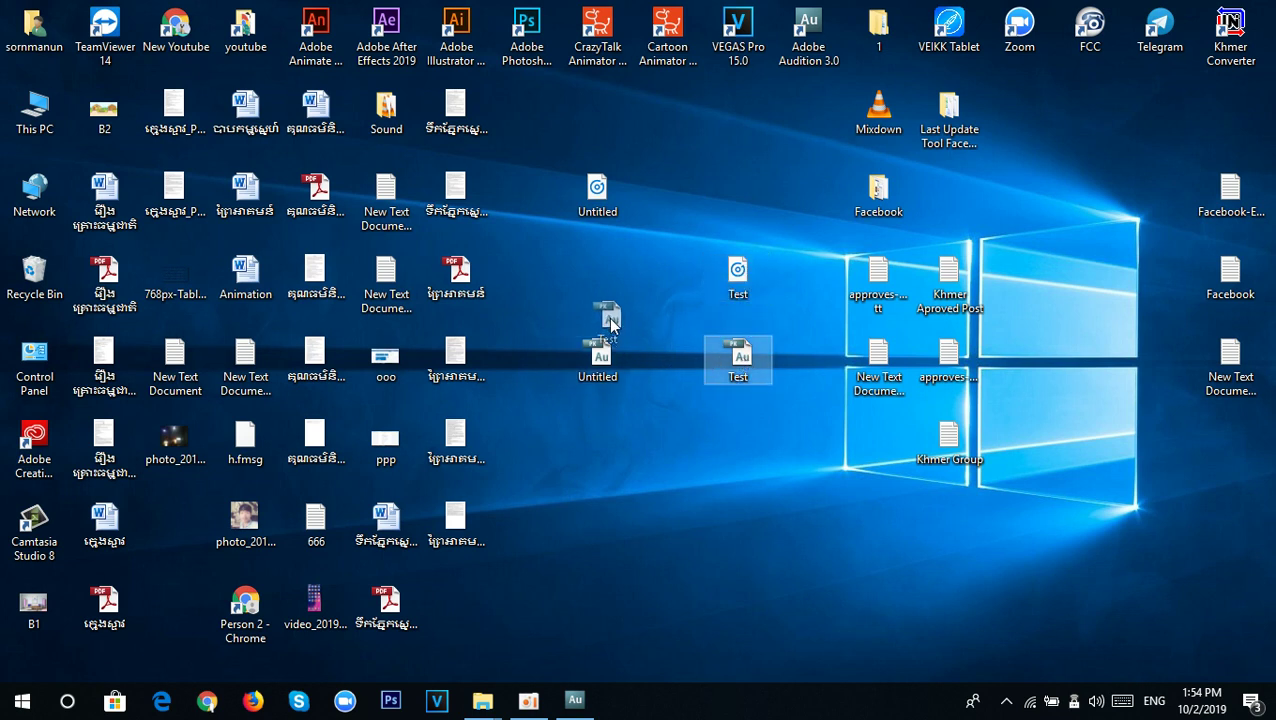
drag(738, 358, 604, 280)
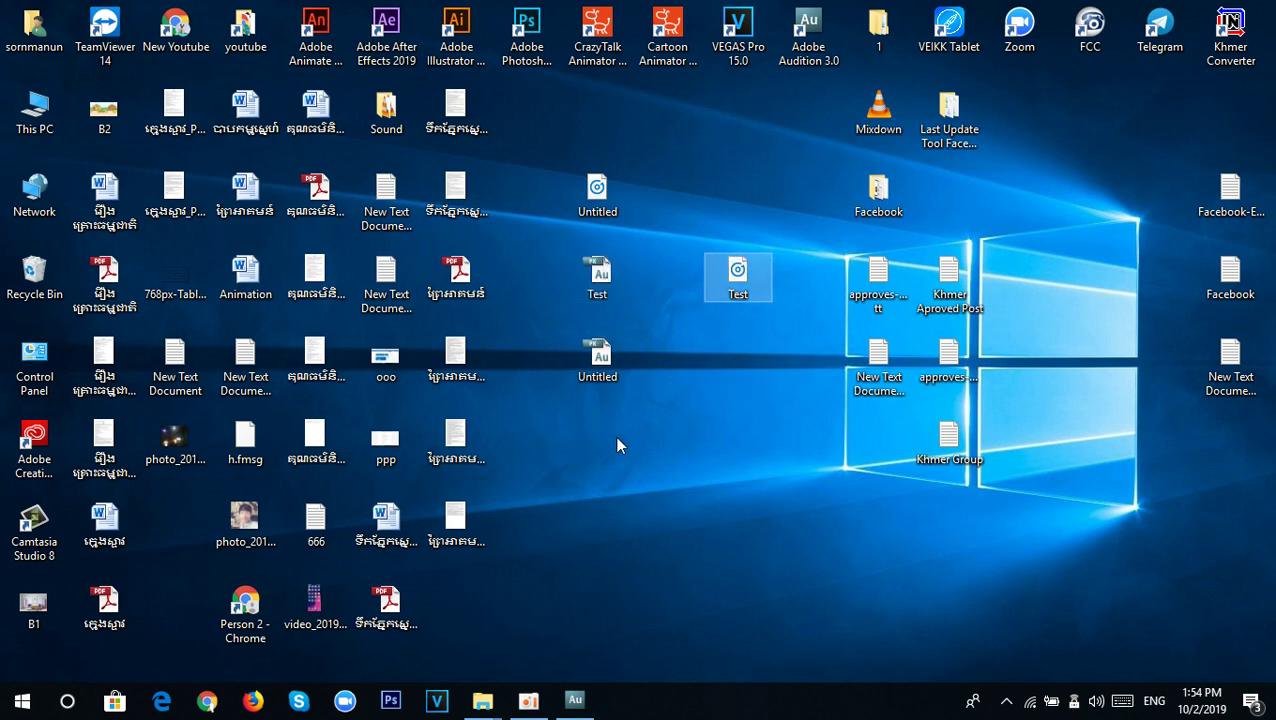
Open the Test audio file from the desktop in Adobe Audition and nudge its marker near 4.8 seconds.
drag(740, 272, 542, 340)
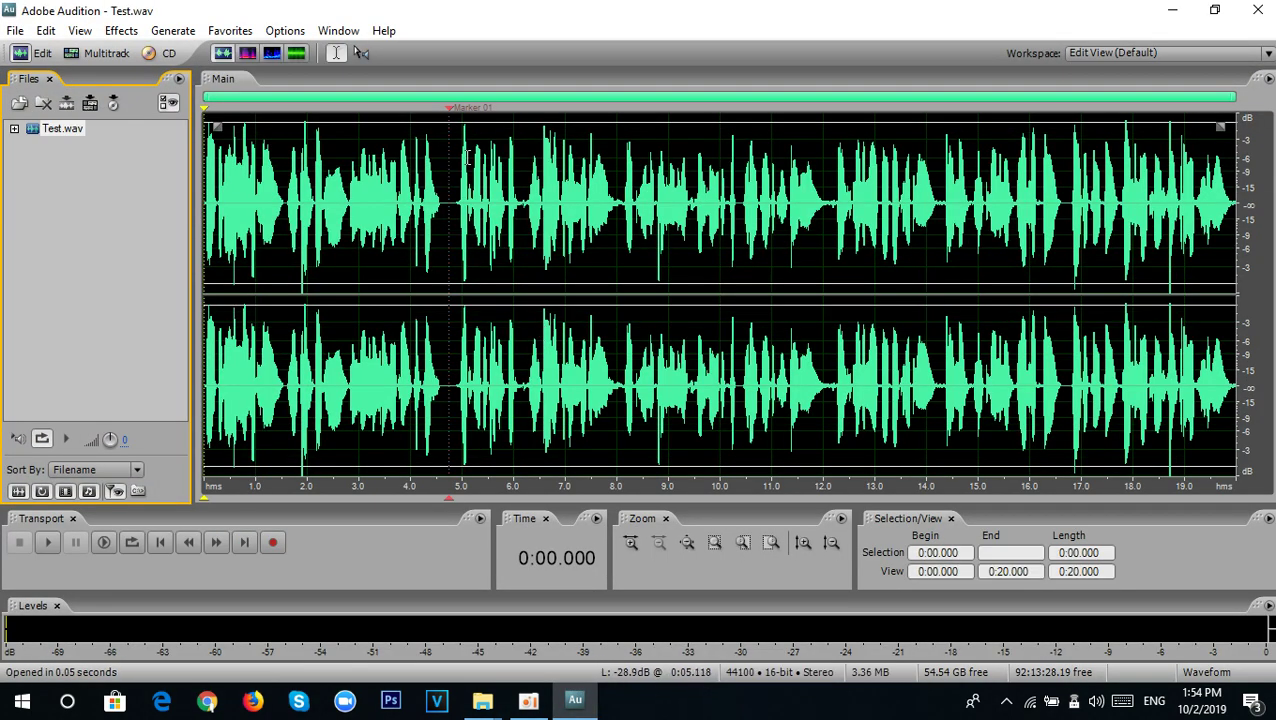
drag(451, 113, 451, 114)
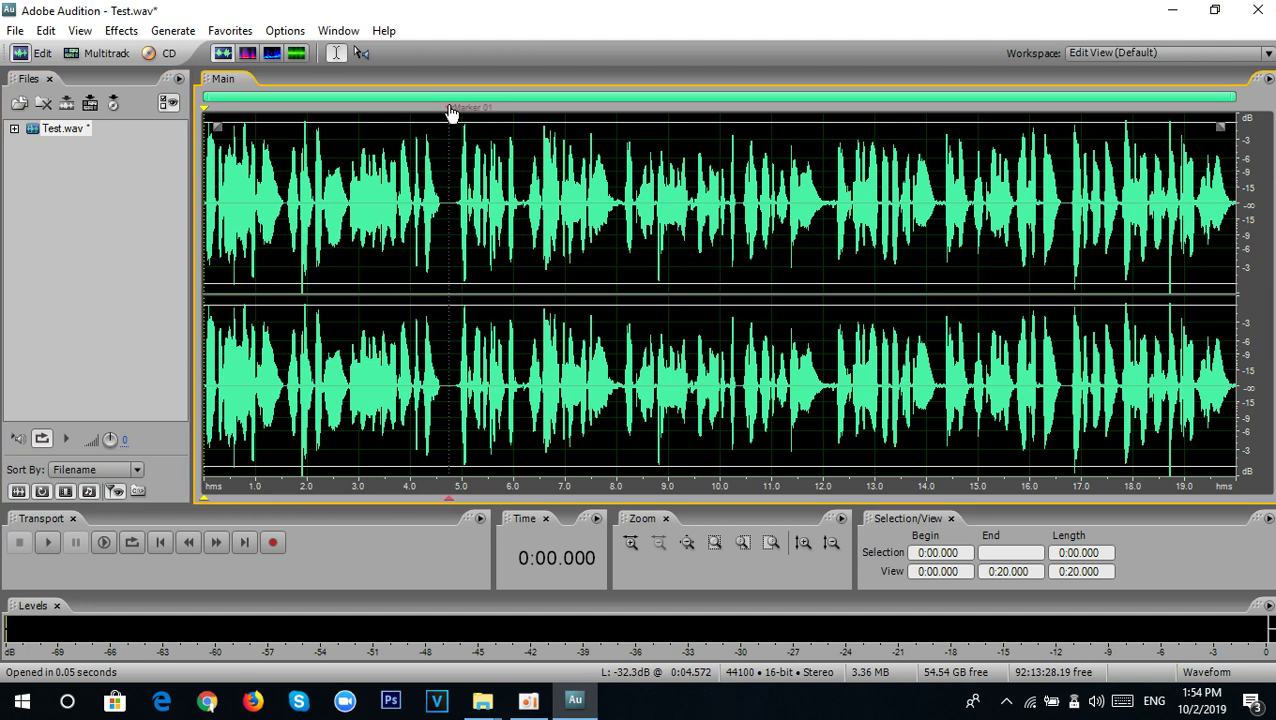
click(57, 130)
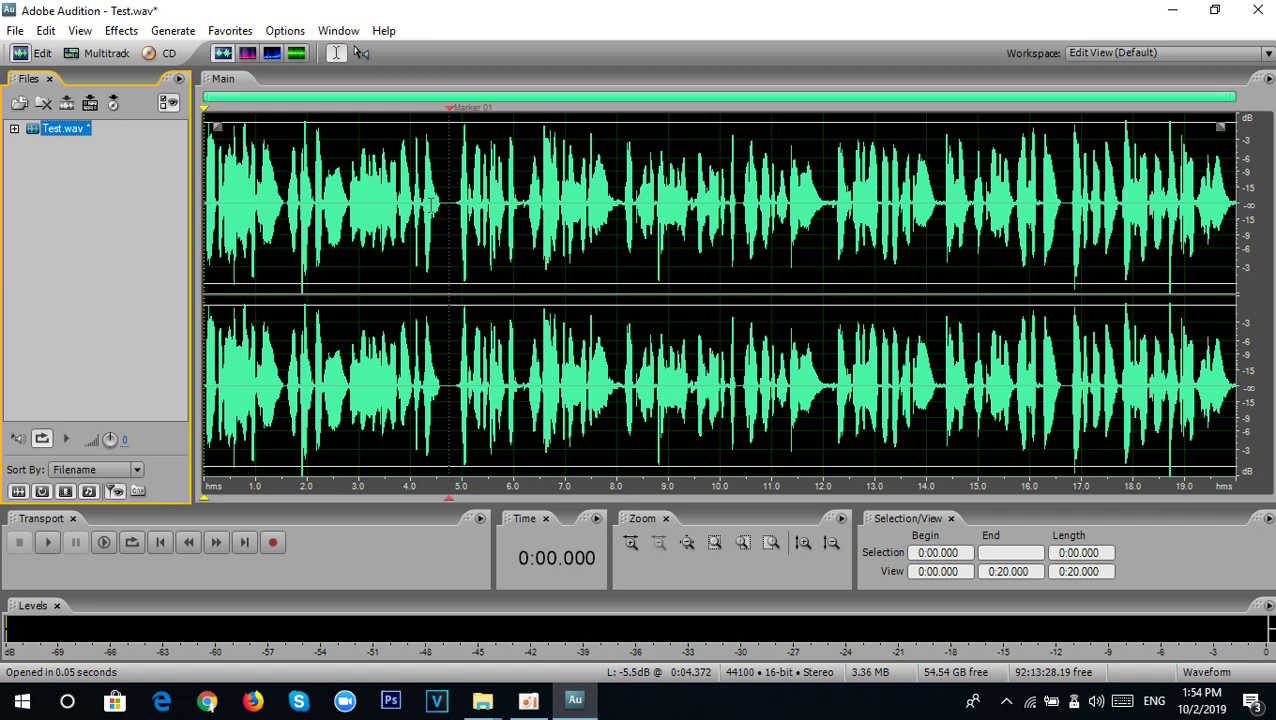
Save the audio to the Desktop as Testok.mp3 in the mp3PRO (FhG) format.
click(15, 30)
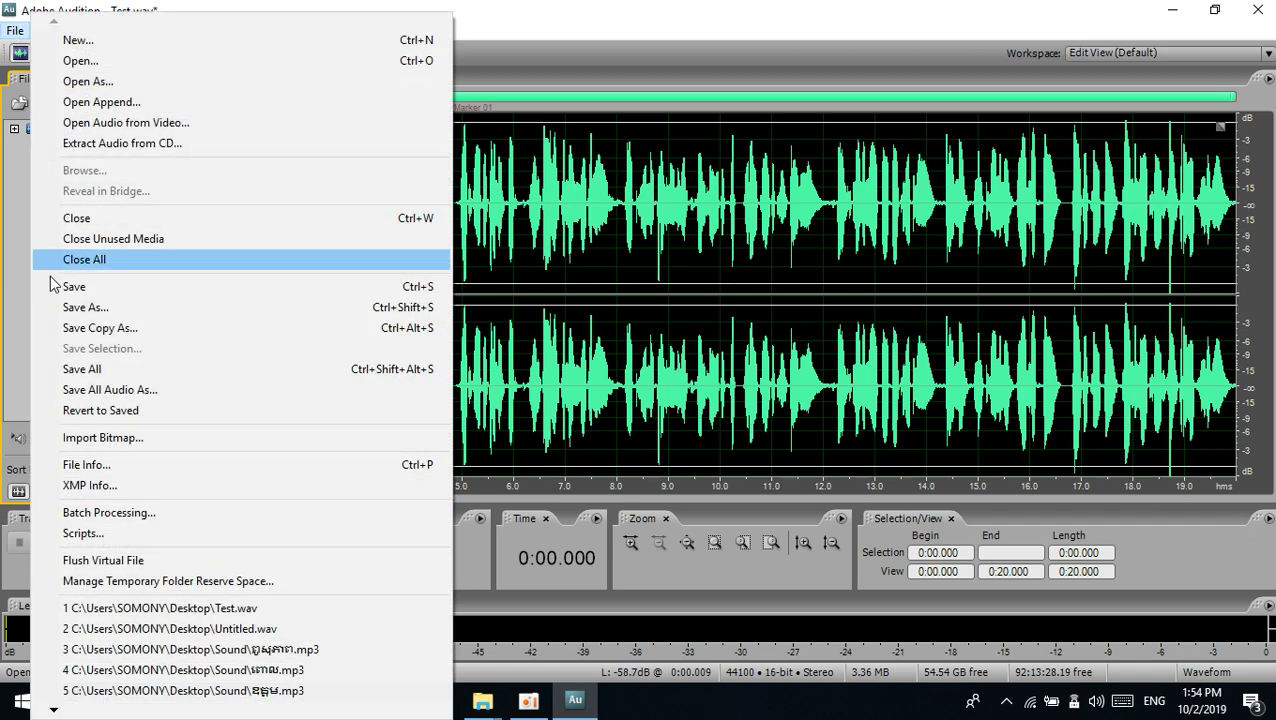
click(90, 309)
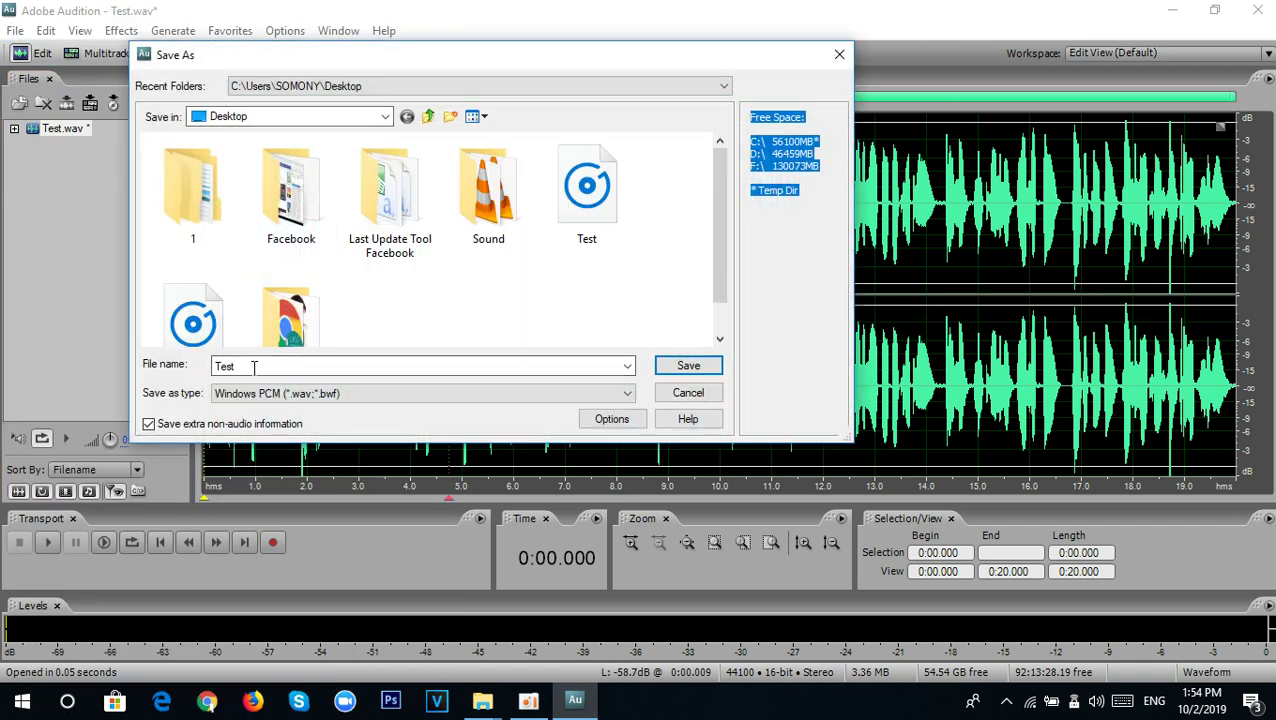
click(280, 368)
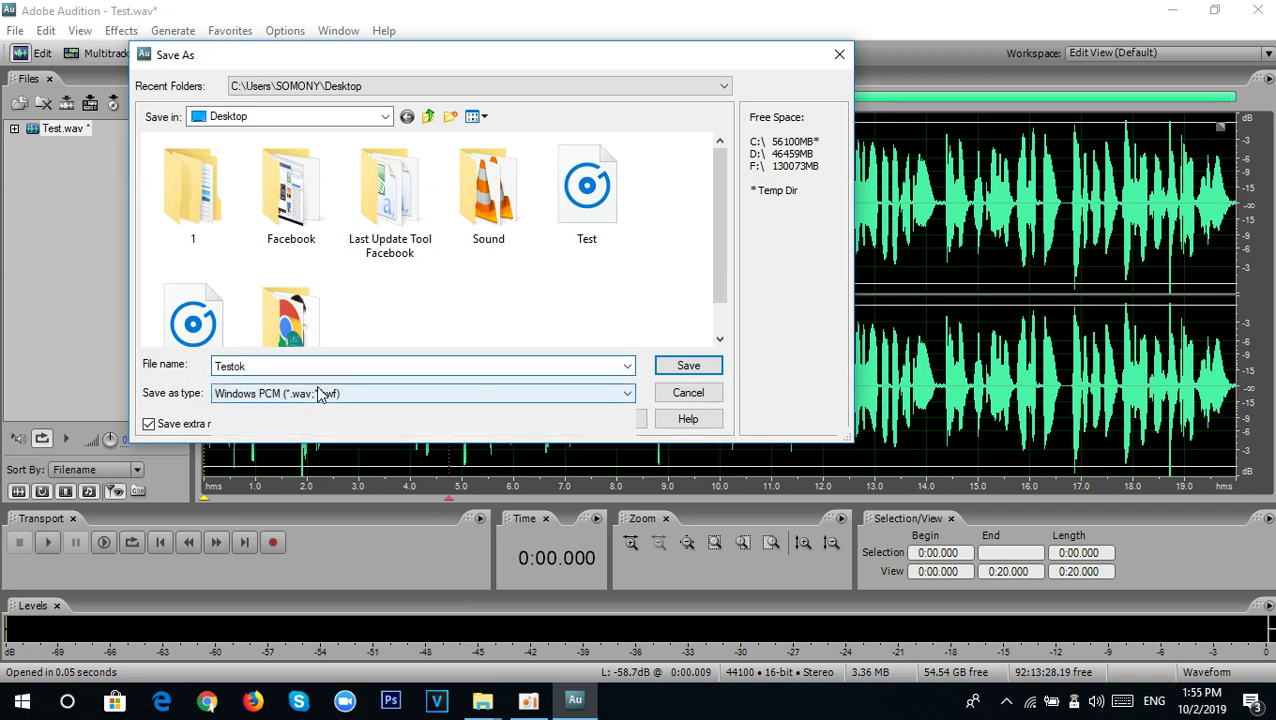
click(322, 393)
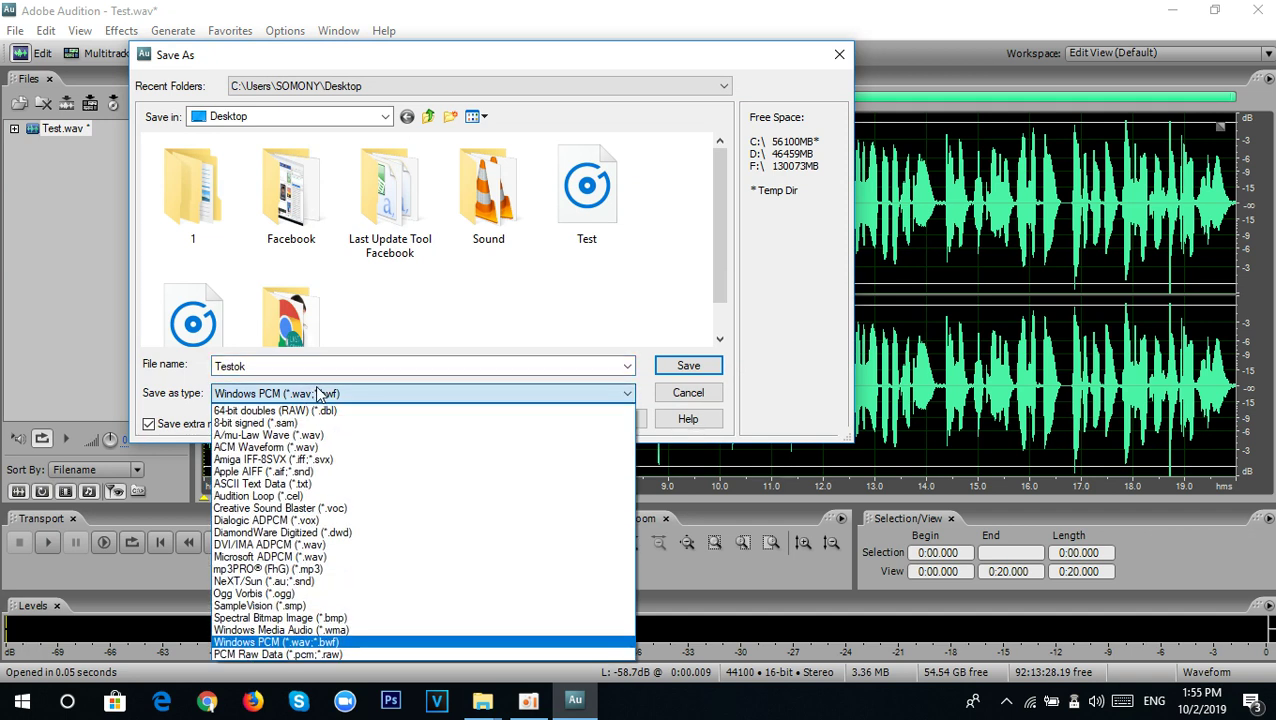
click(289, 569)
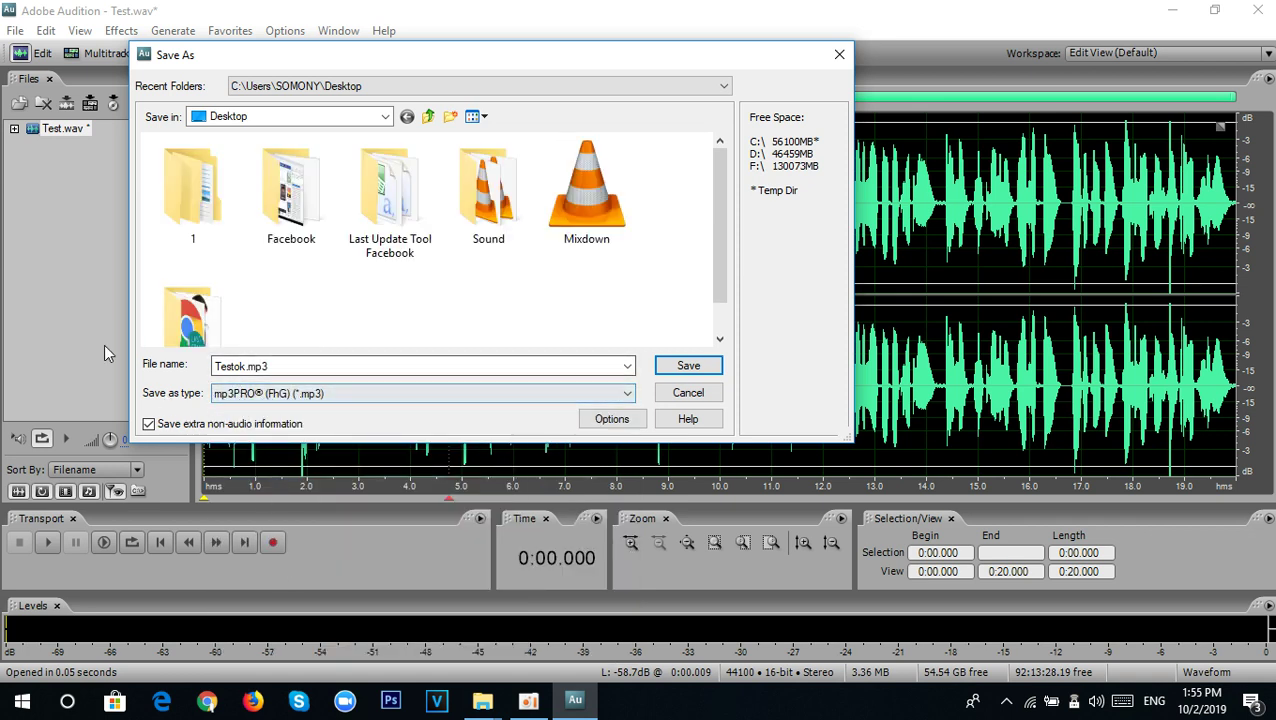
drag(712, 171, 708, 214)
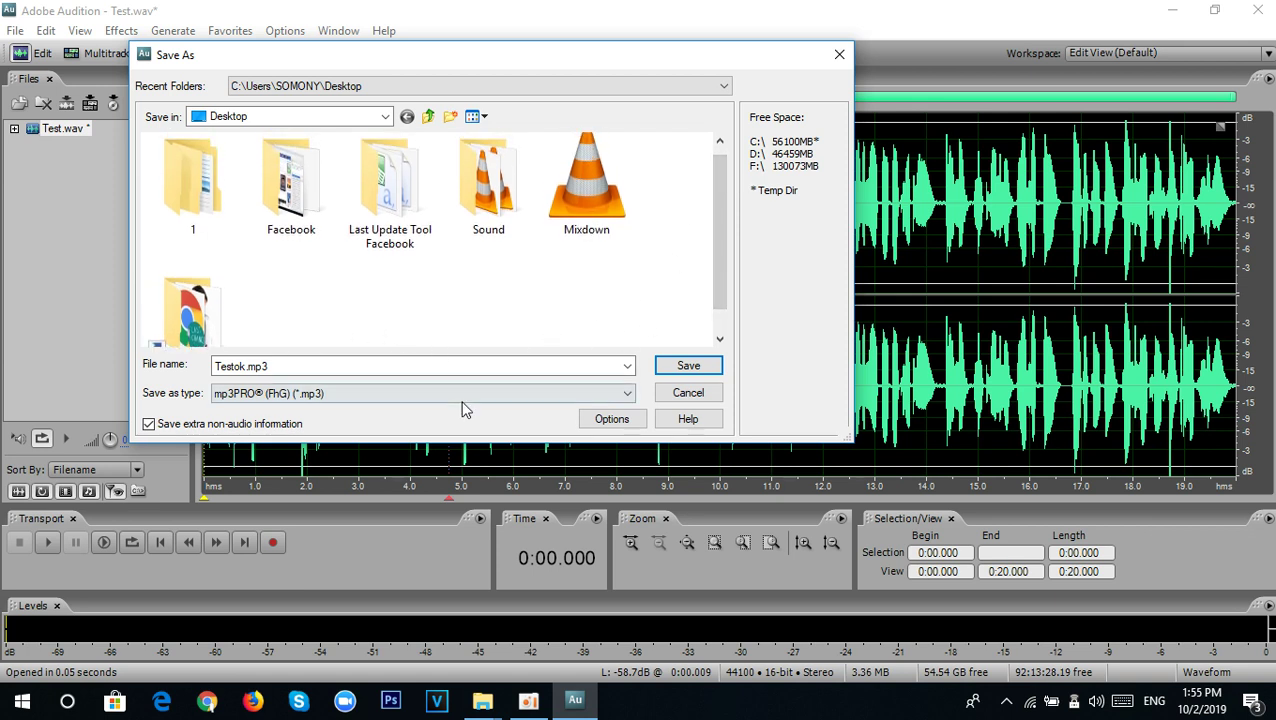
drag(710, 165, 718, 320)
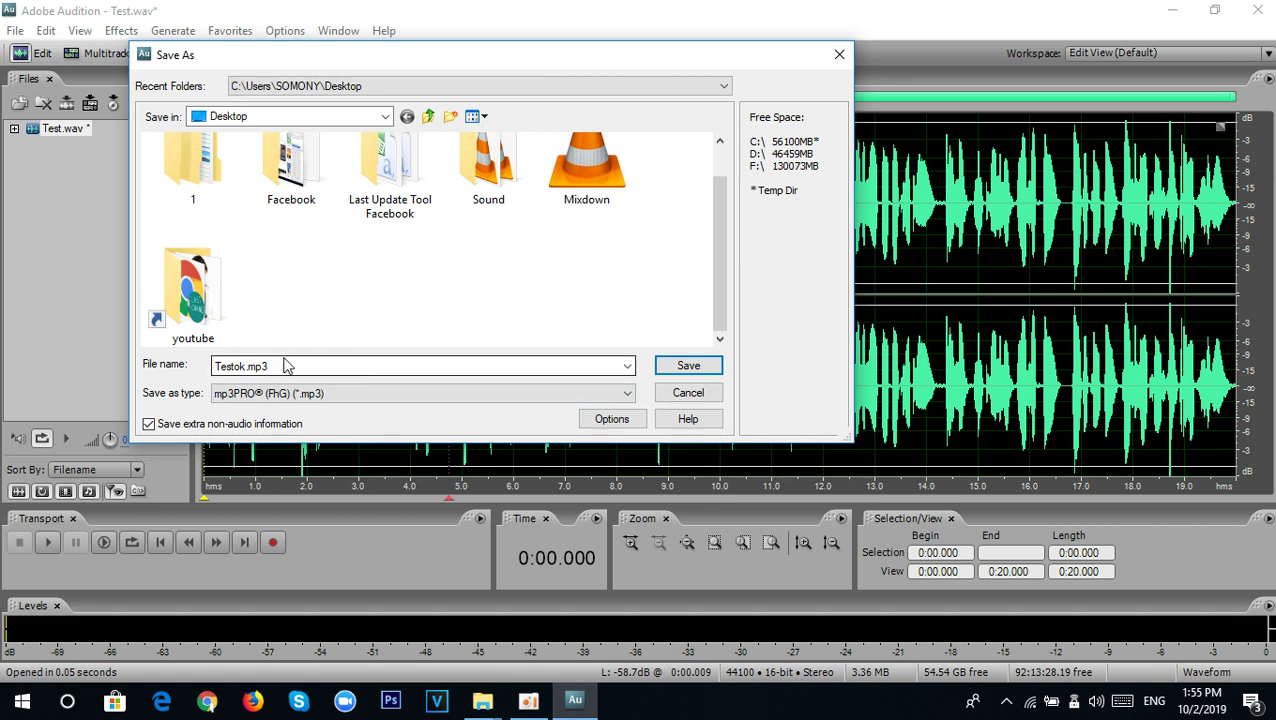
click(688, 366)
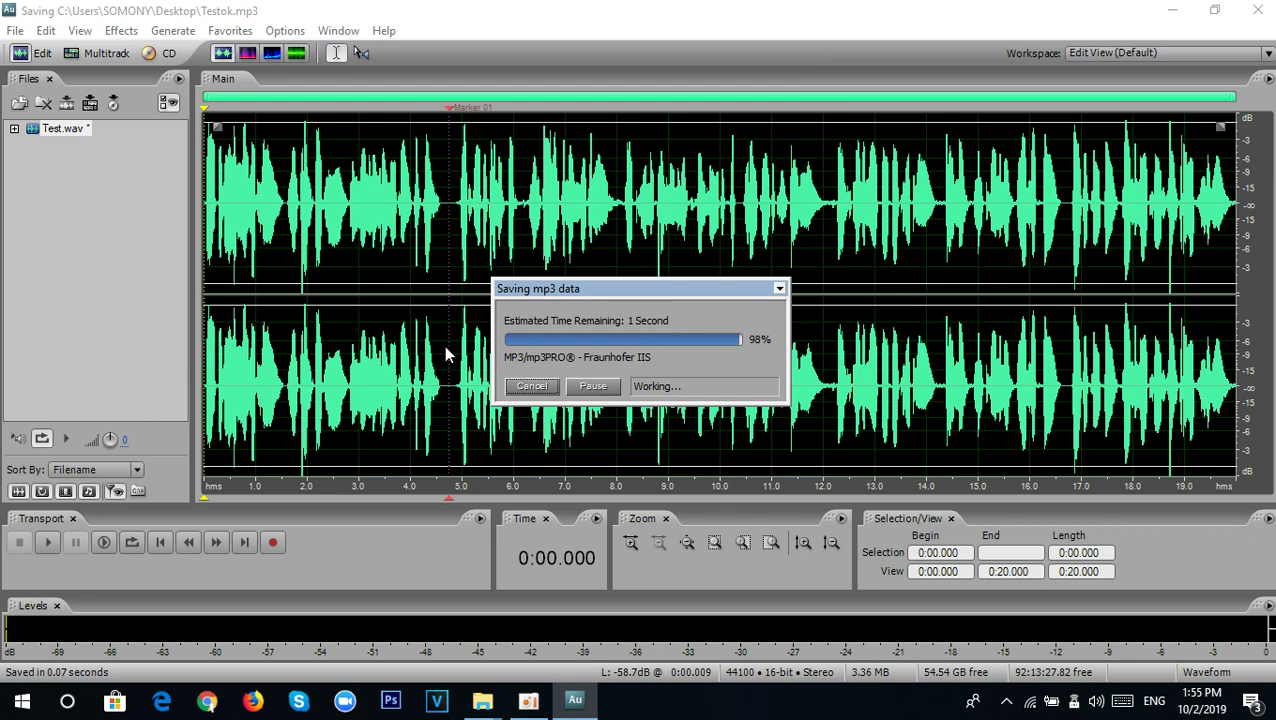
Show the desktop, play the Testok file in VLC media player, and close the player.
click(1171, 9)
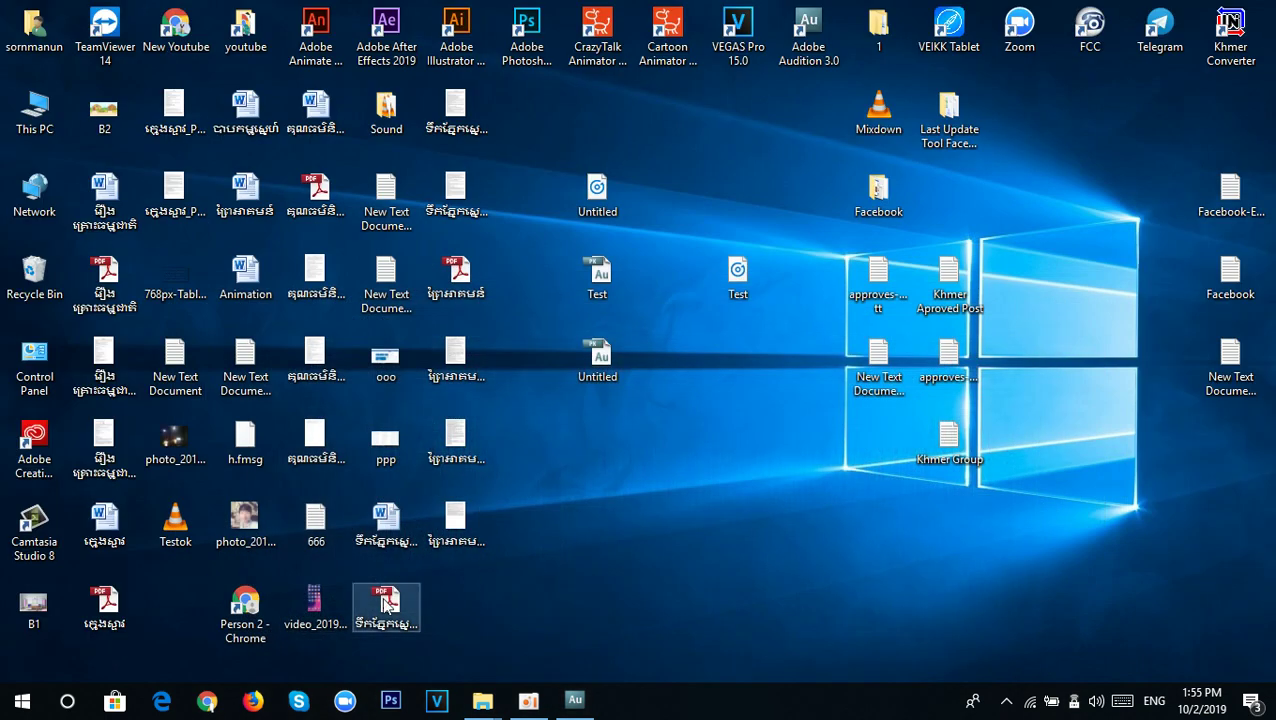
click(174, 541)
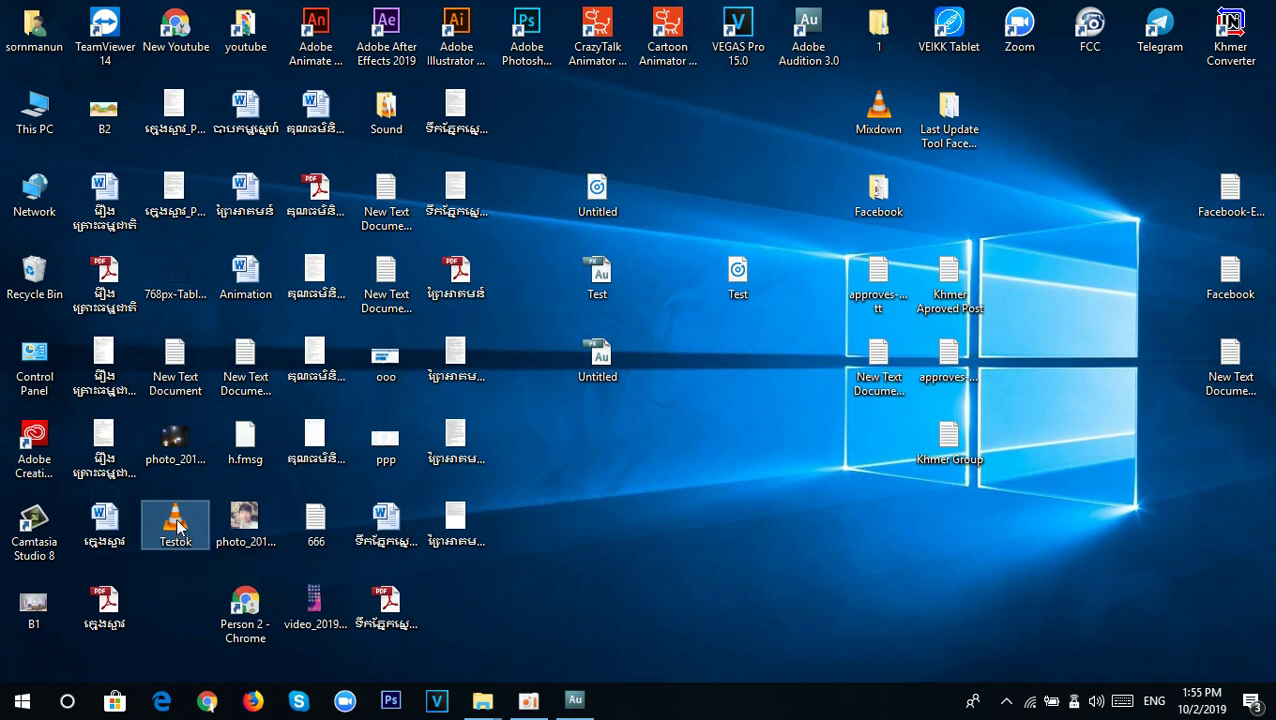
double_click(176, 524)
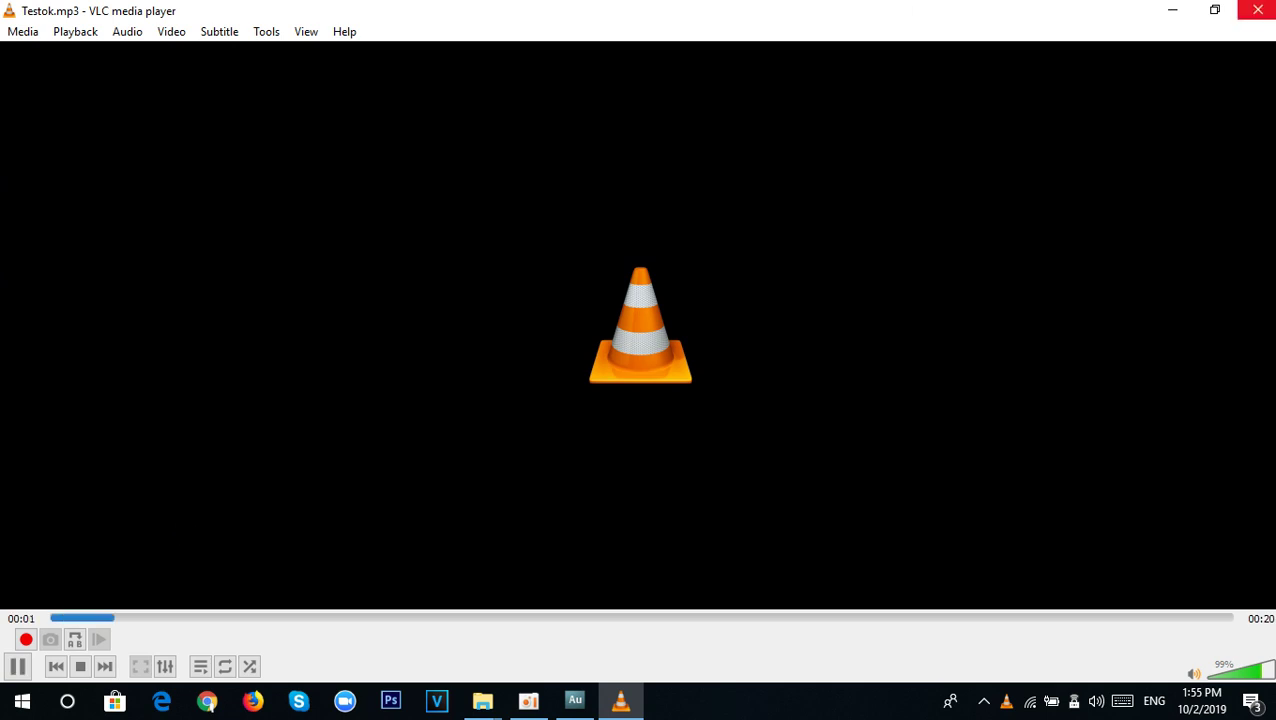
click(1257, 10)
Remove the photo beside the 666 file and rearrange the lower desktop icons to close the gaps, placing Testok beside 666.
drag(181, 522, 603, 522)
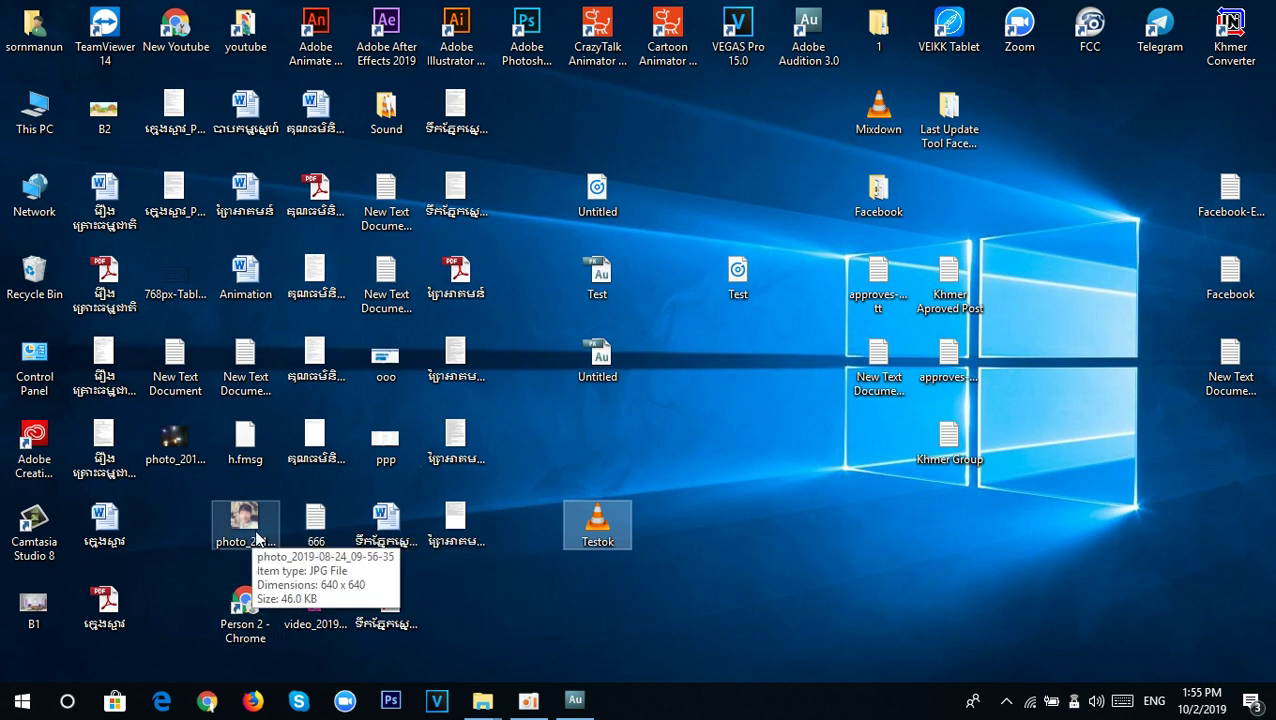
click(258, 538)
drag(244, 604, 174, 522)
drag(375, 527, 172, 598)
drag(380, 605, 252, 522)
drag(455, 528, 246, 598)
drag(597, 525, 383, 512)
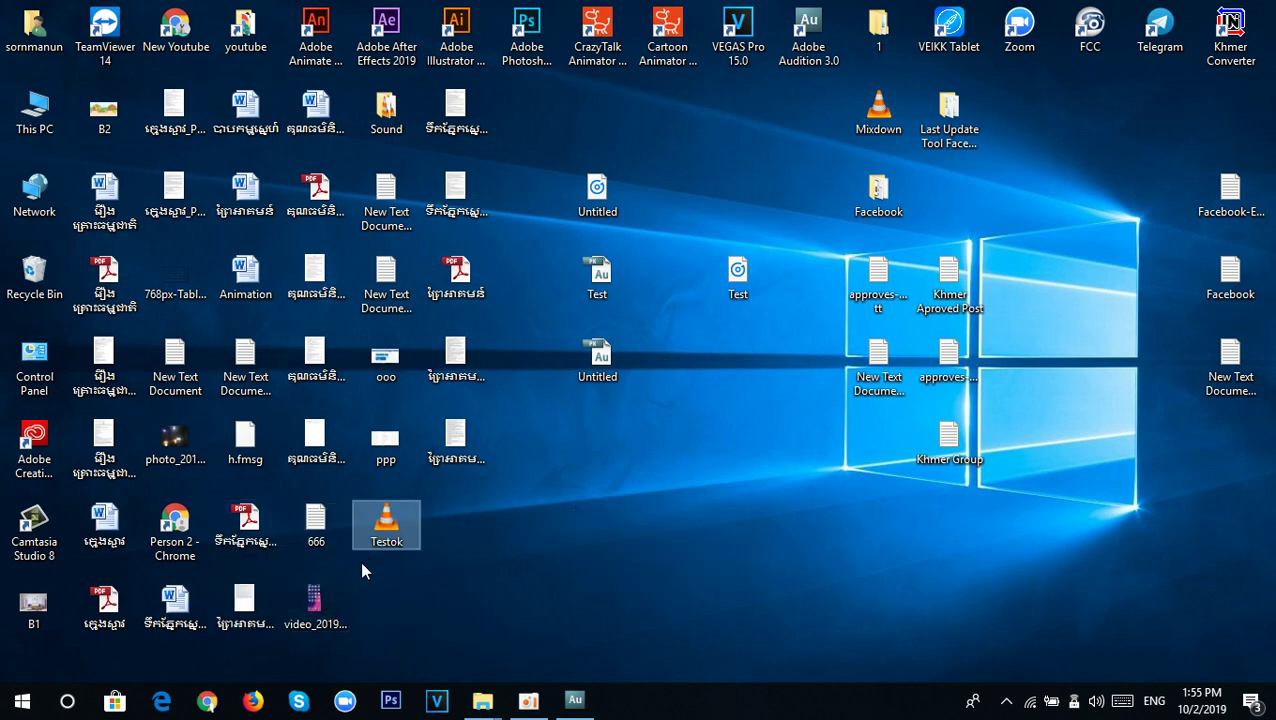
click(575, 702)
click(529, 702)
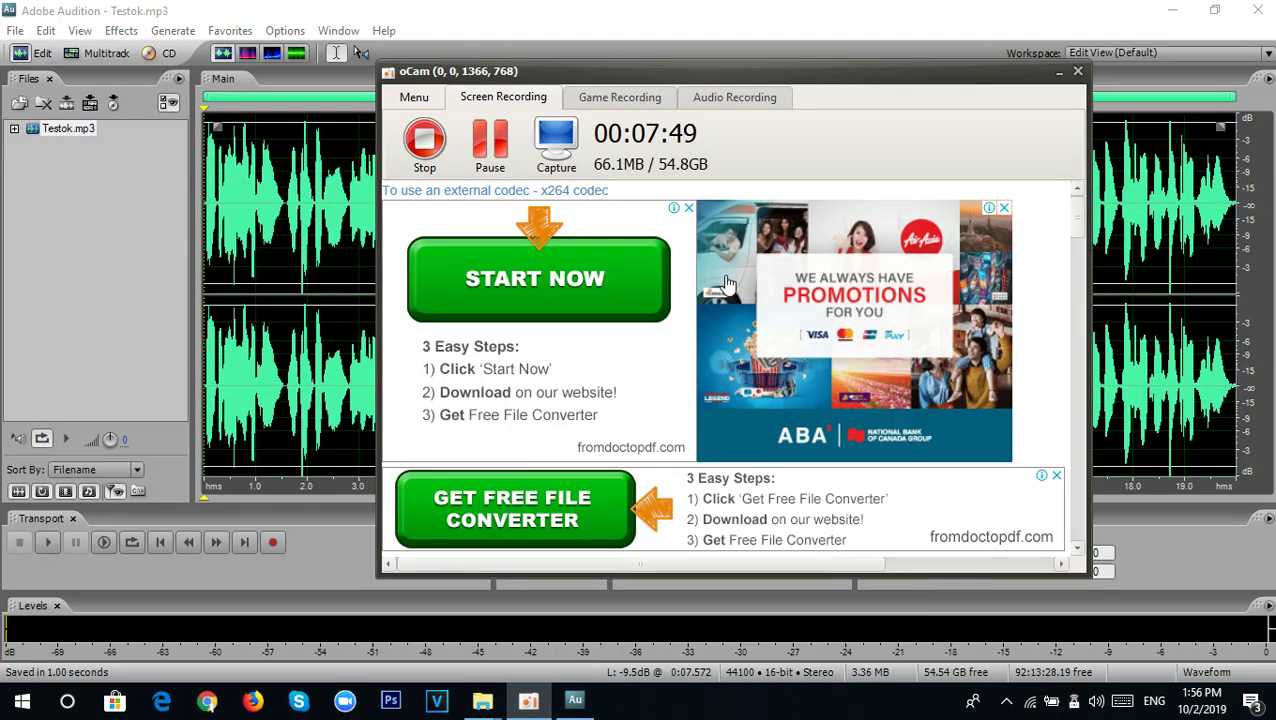
Minimize the oCam recorder window and reposition Marker 01 in the silent gap at about 4.72 seconds.
click(1059, 73)
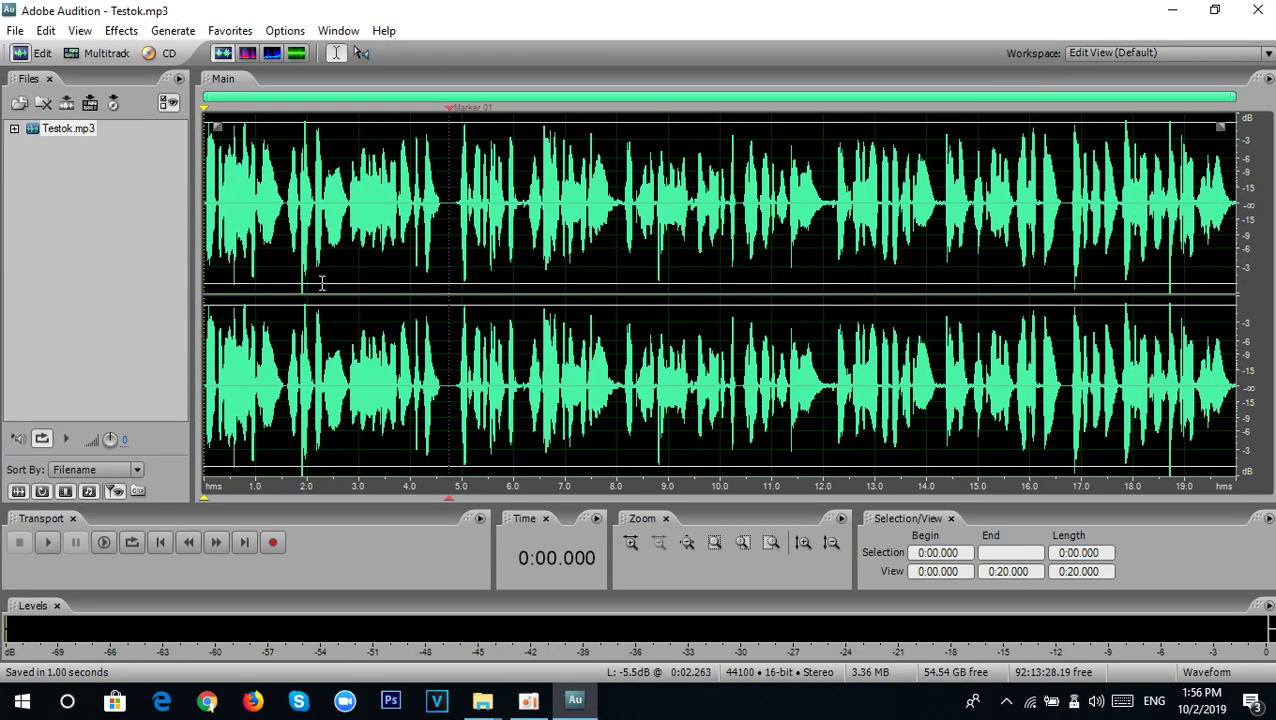
click(244, 284)
scroll(421, 291, up, 3)
scroll(421, 291, down, 3)
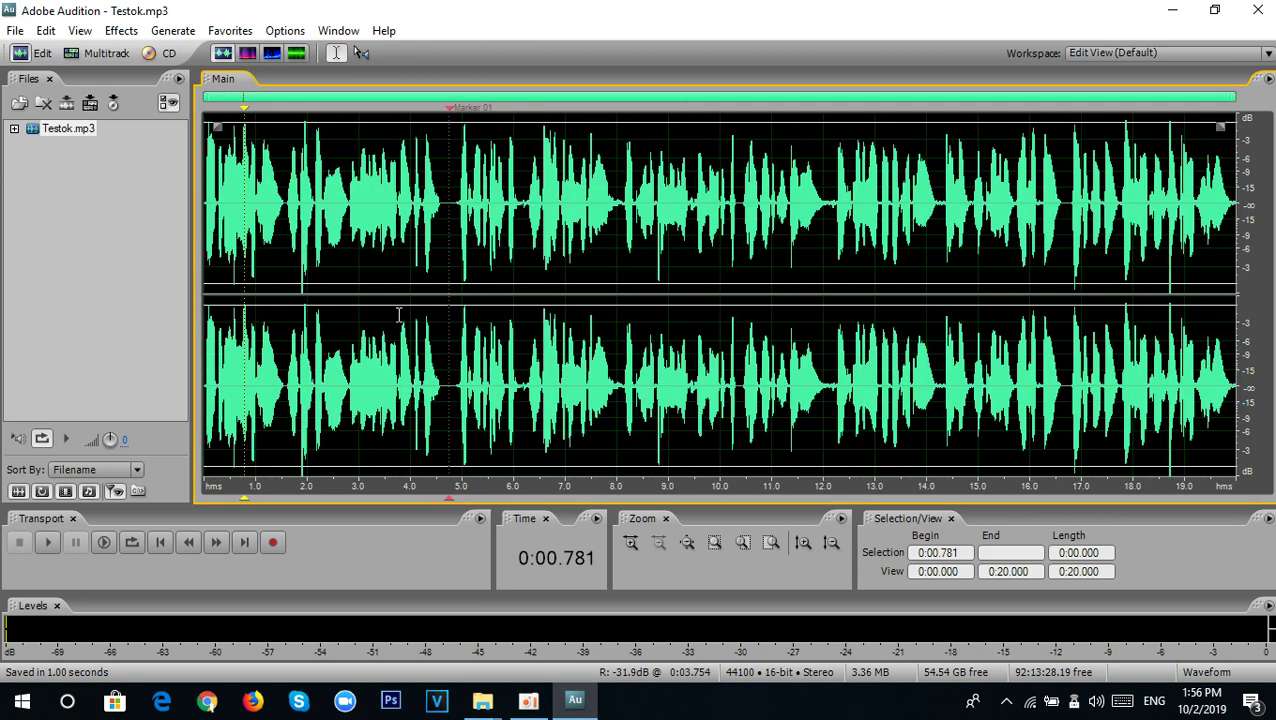
drag(452, 112, 453, 112)
click(447, 224)
scroll(447, 220, up, 3)
scroll(447, 220, down, 3)
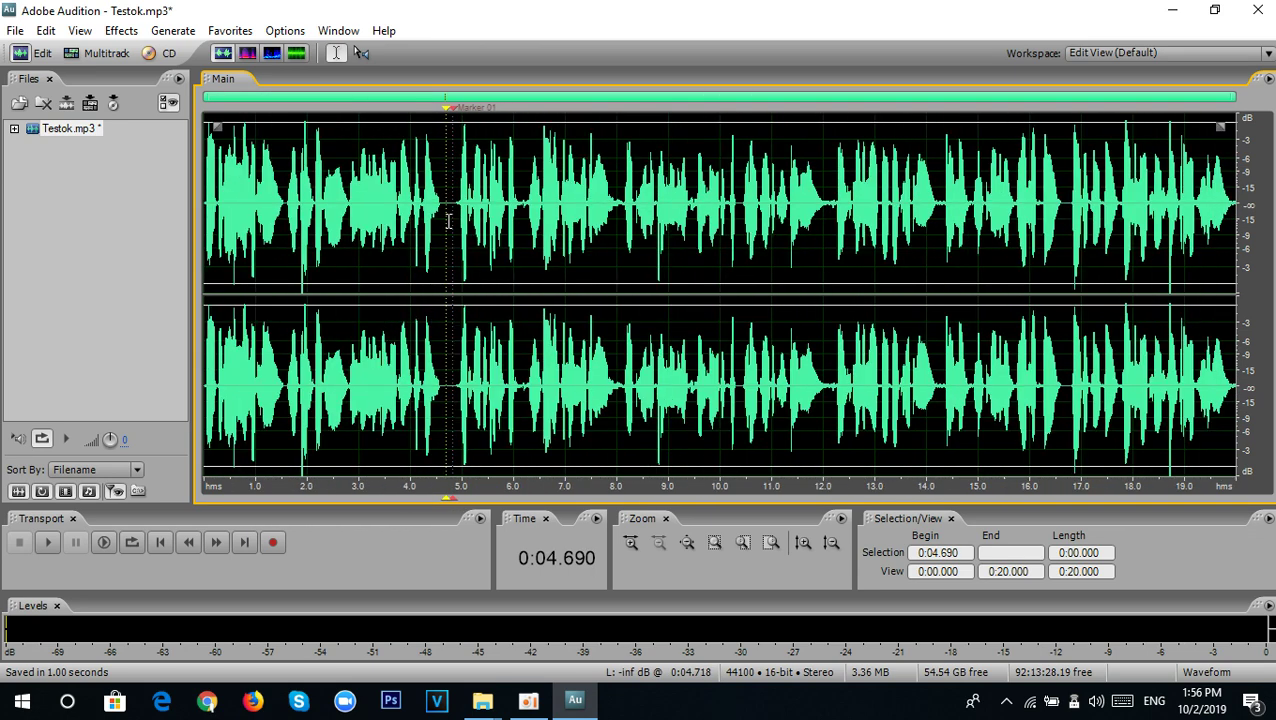
scroll(447, 220, up, 3)
drag(464, 108, 447, 113)
Add a second marker to the waveform in the quiet gap at about 6.1 seconds.
click(557, 110)
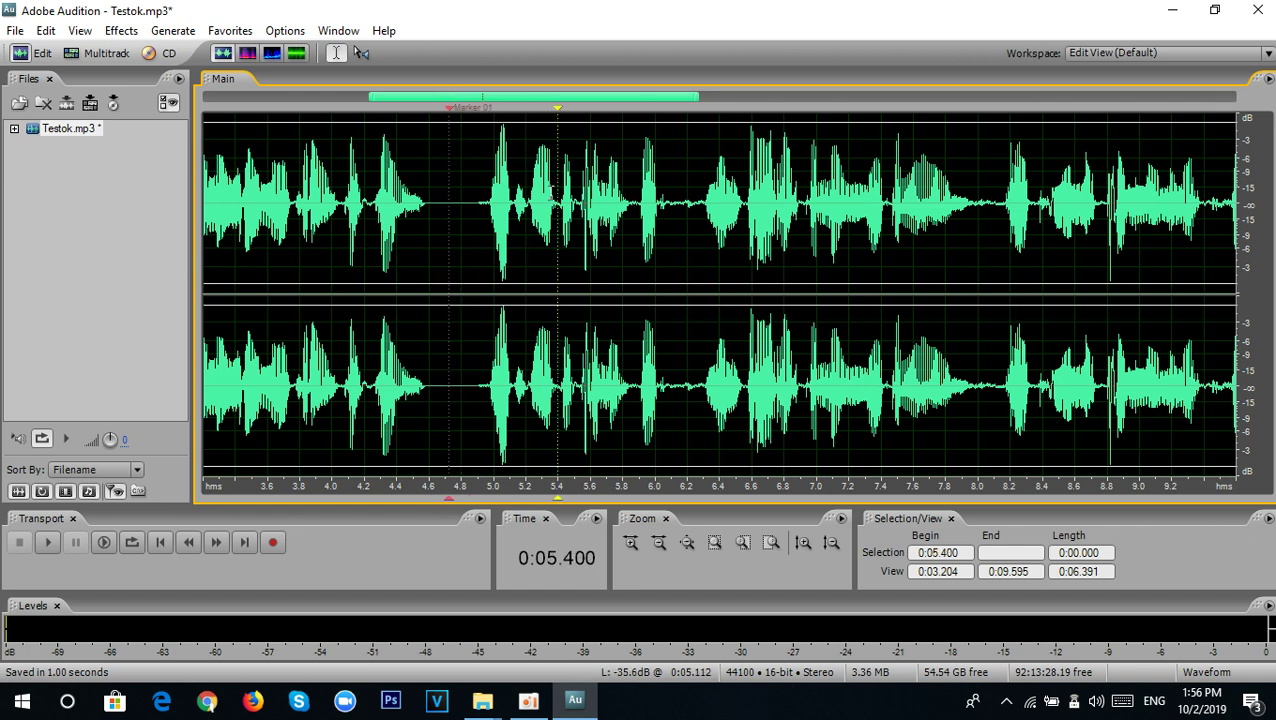
drag(559, 115, 679, 121)
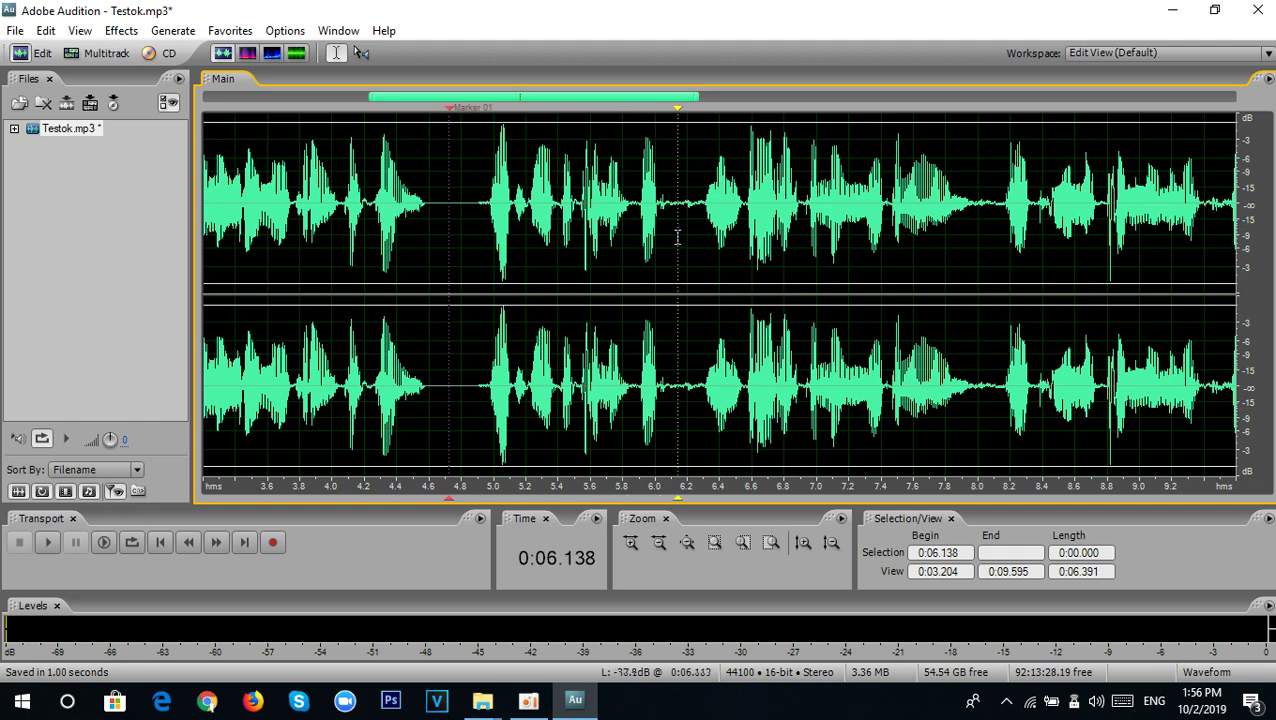
scroll(692, 230, down, 2)
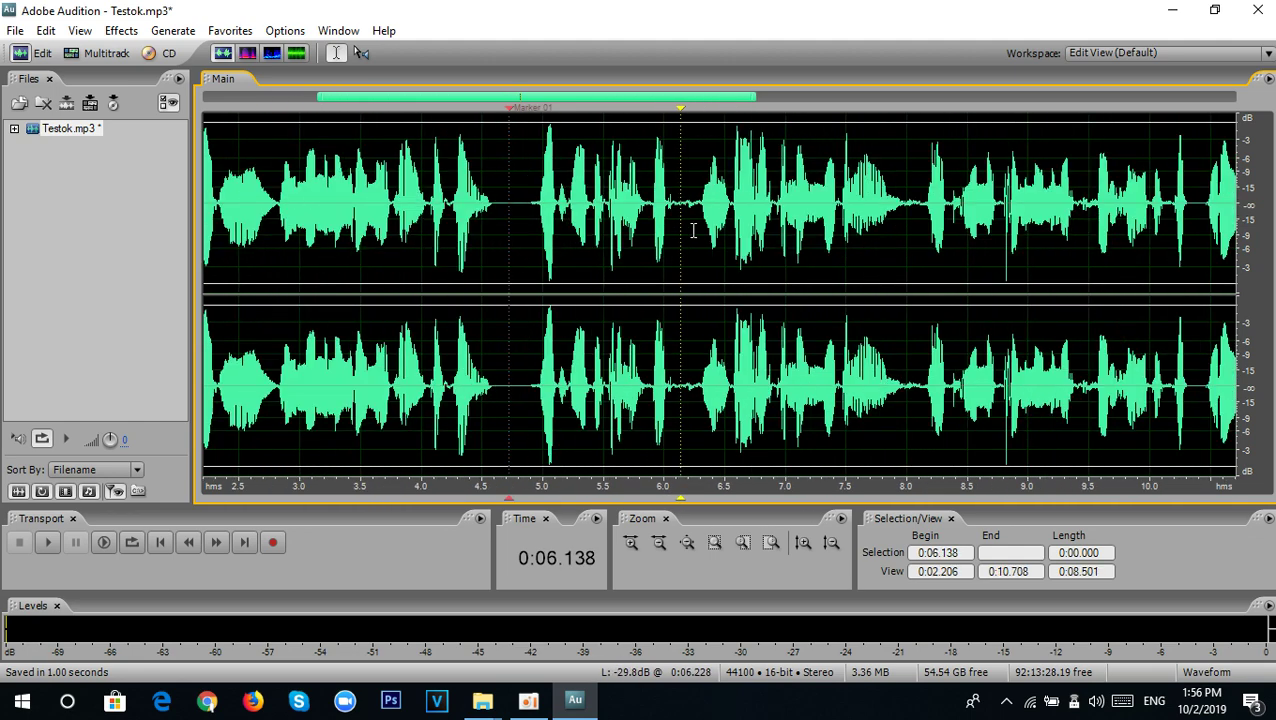
key(F8)
click(777, 221)
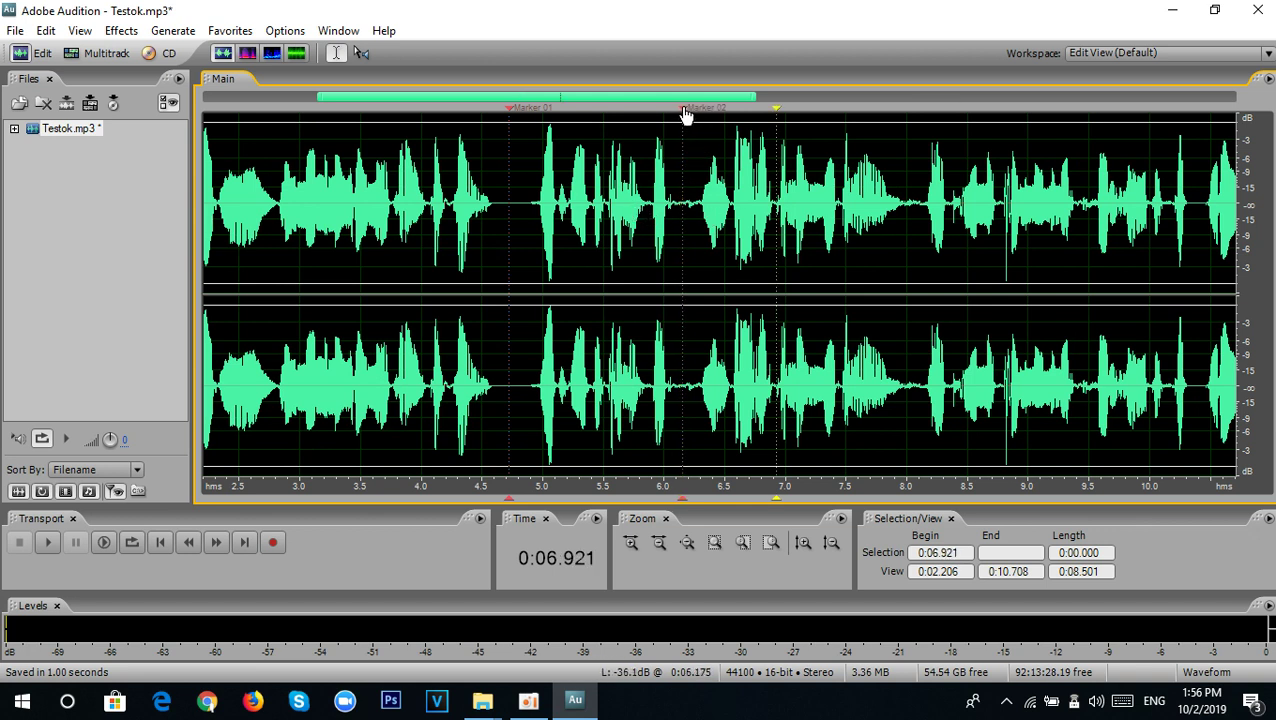
Examine the stretch of waveform around Marker 01 and Marker 02, close up and in full view.
scroll(707, 265, down, 2)
scroll(707, 265, down, 2)
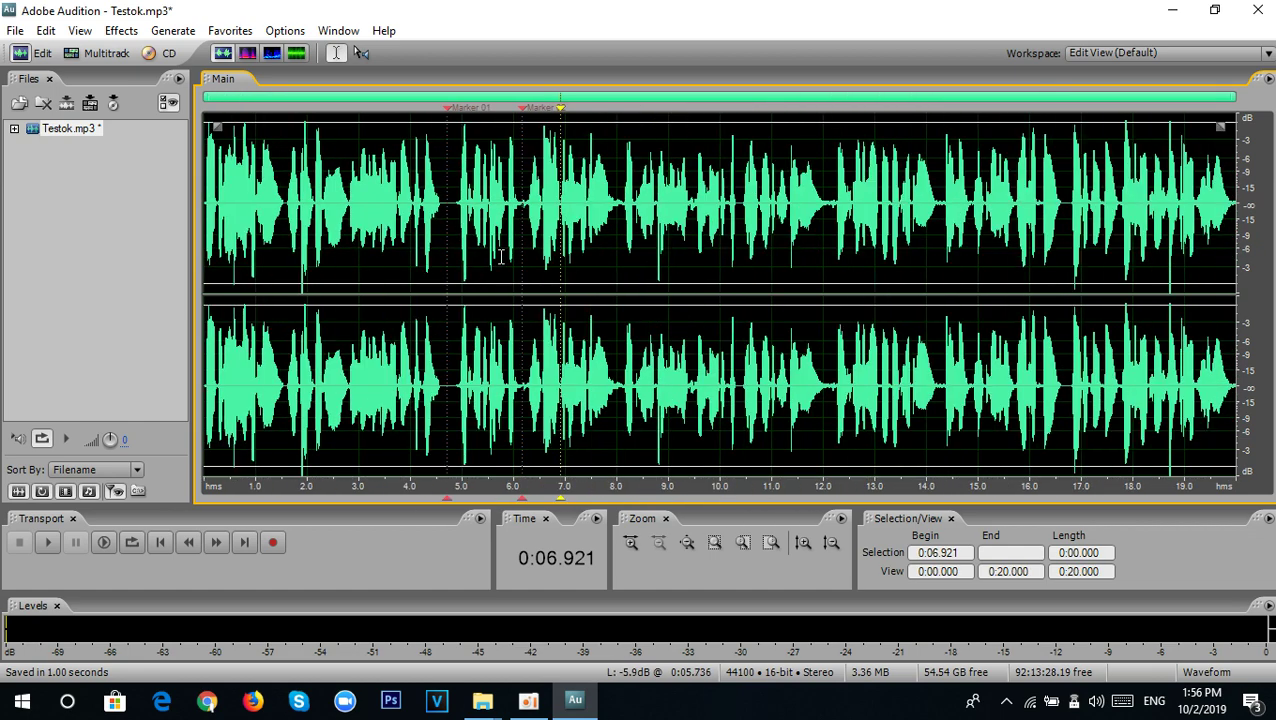
scroll(508, 190, up, 4)
scroll(560, 178, down, 3)
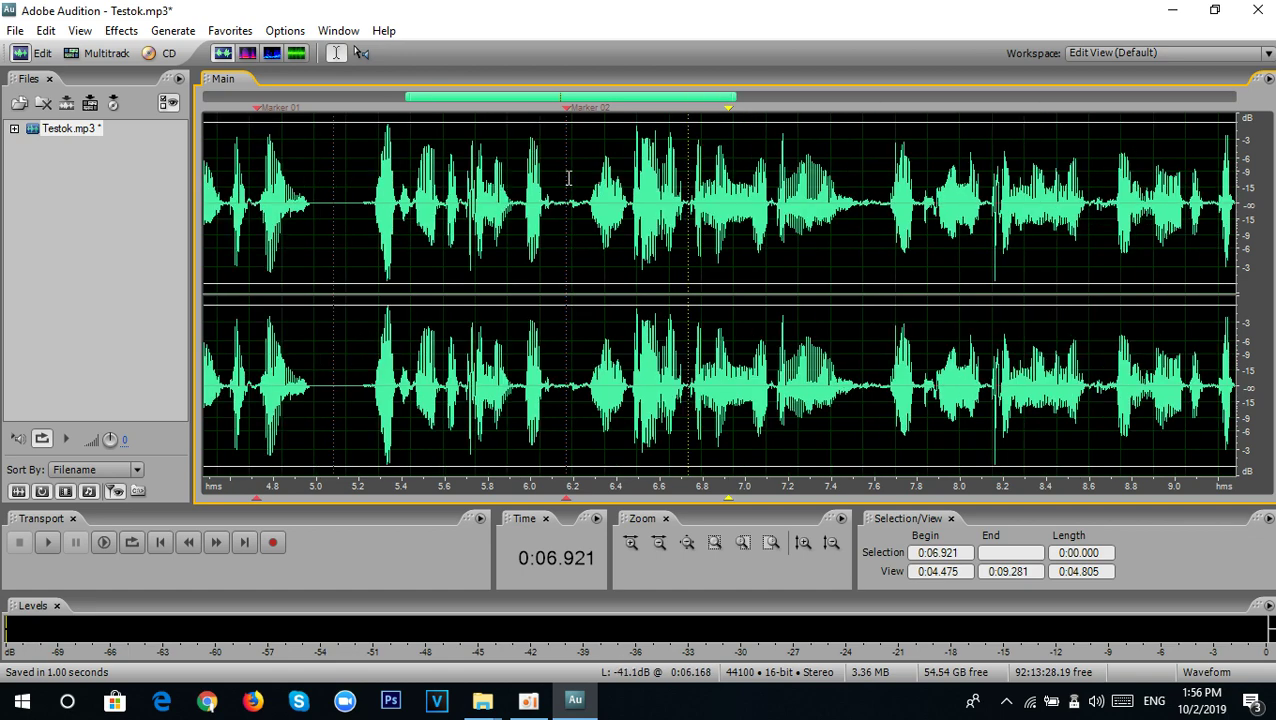
click(467, 212)
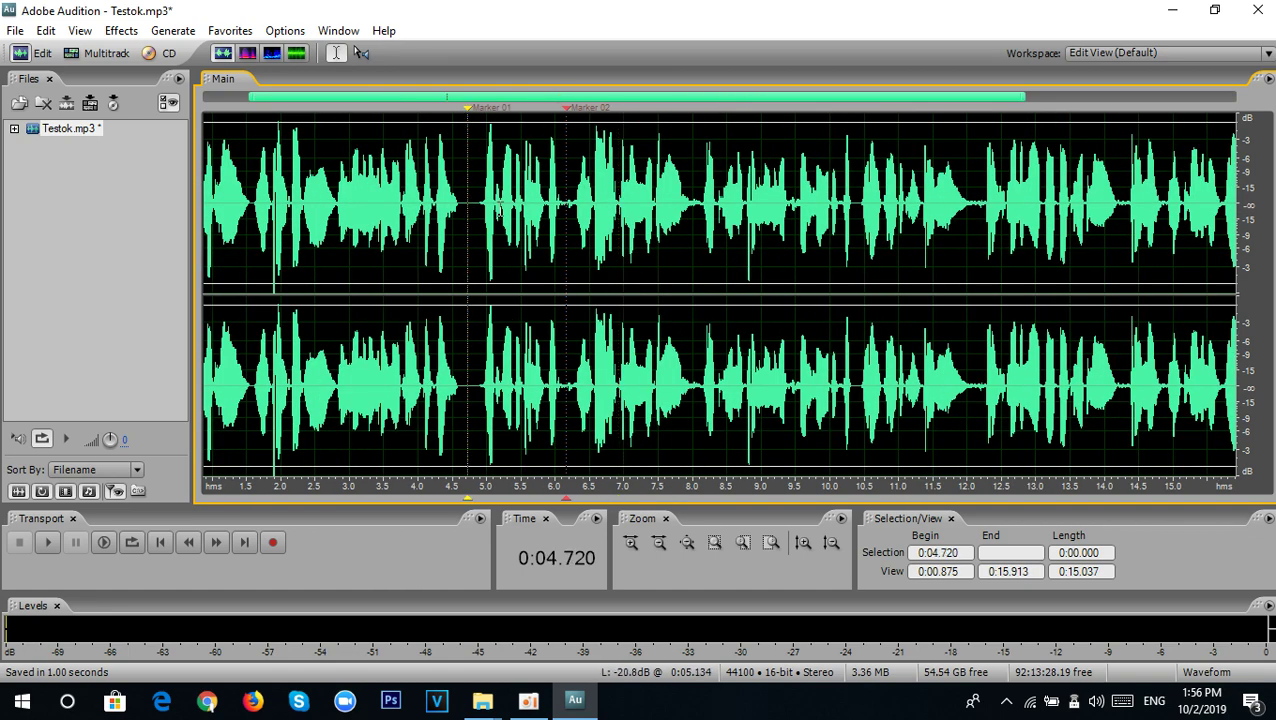
scroll(490, 215, down, 2)
scroll(462, 222, up, 4)
scroll(462, 224, down, 3)
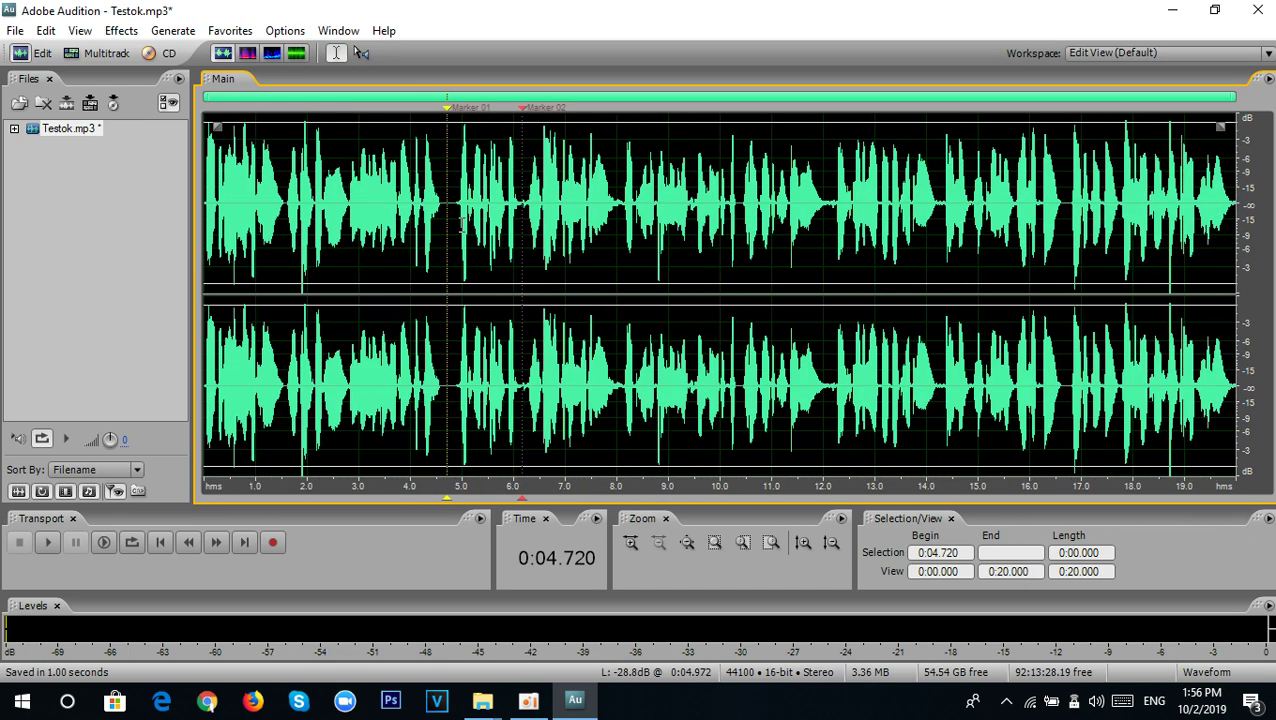
click(223, 193)
click(211, 194)
click(427, 215)
click(453, 185)
click(522, 193)
click(463, 203)
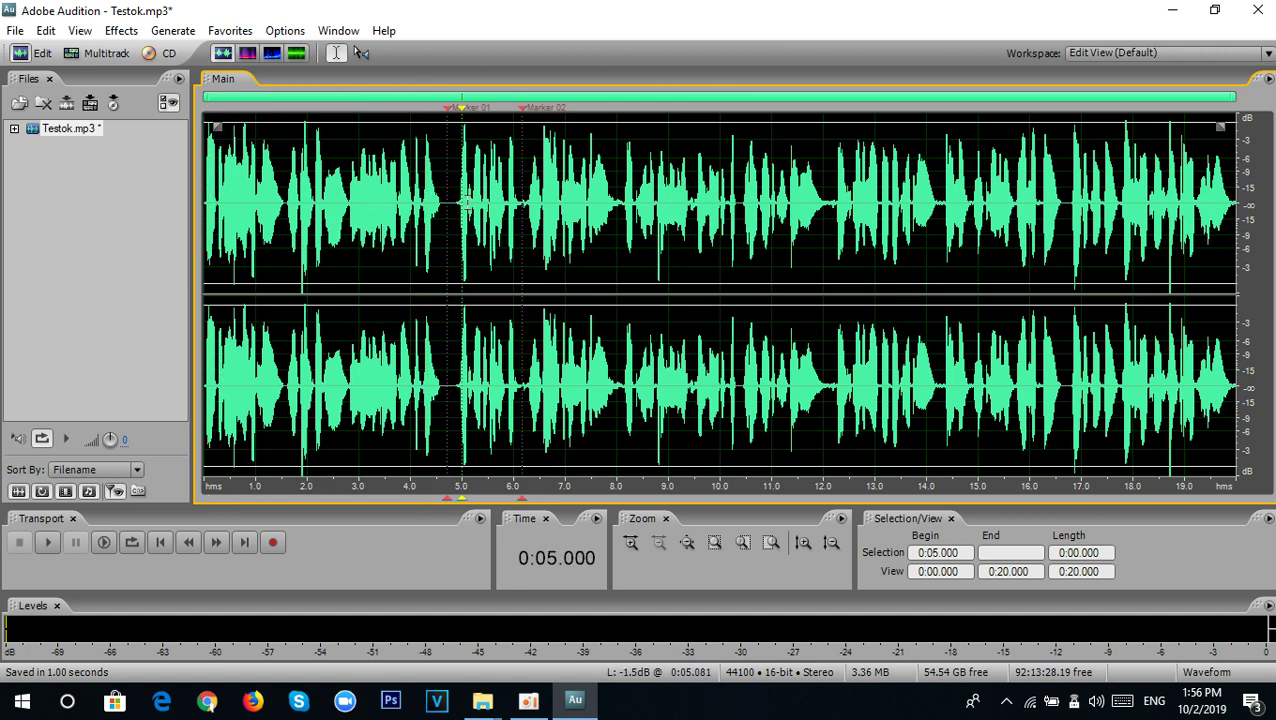
click(626, 195)
click(755, 200)
click(971, 205)
click(1102, 205)
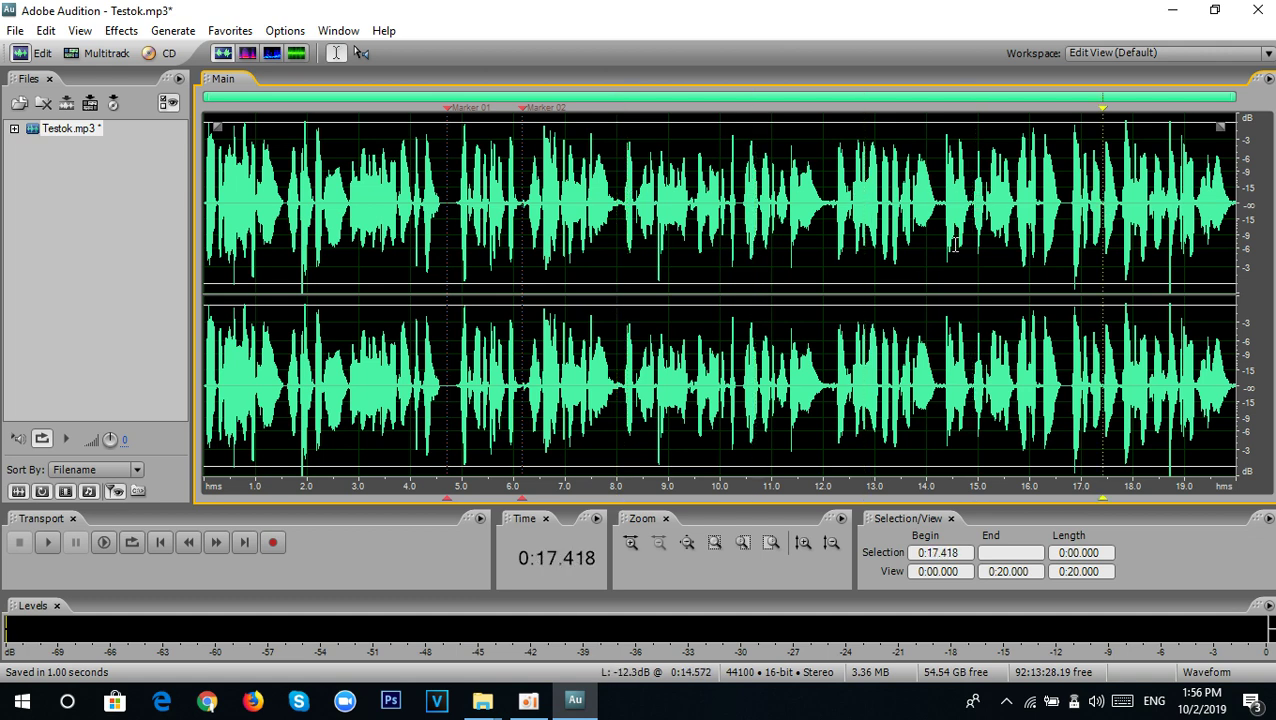
click(482, 172)
drag(451, 180, 670, 195)
click(968, 200)
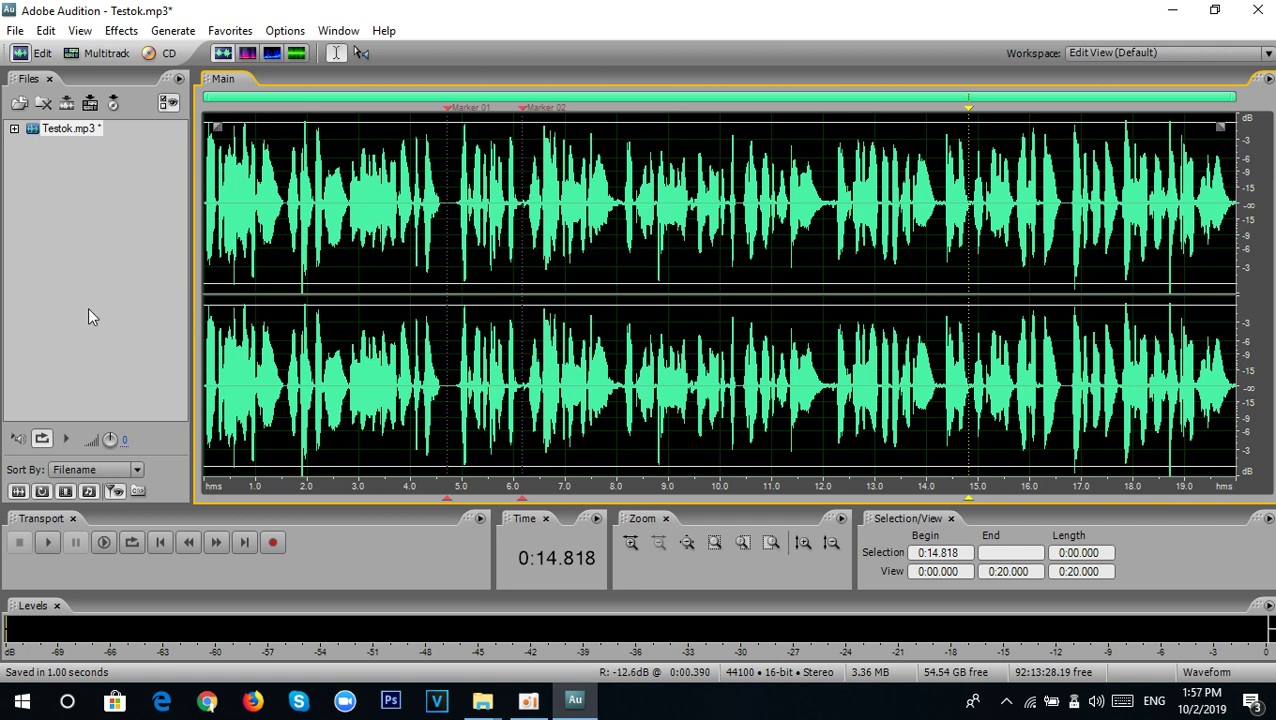
click(54, 130)
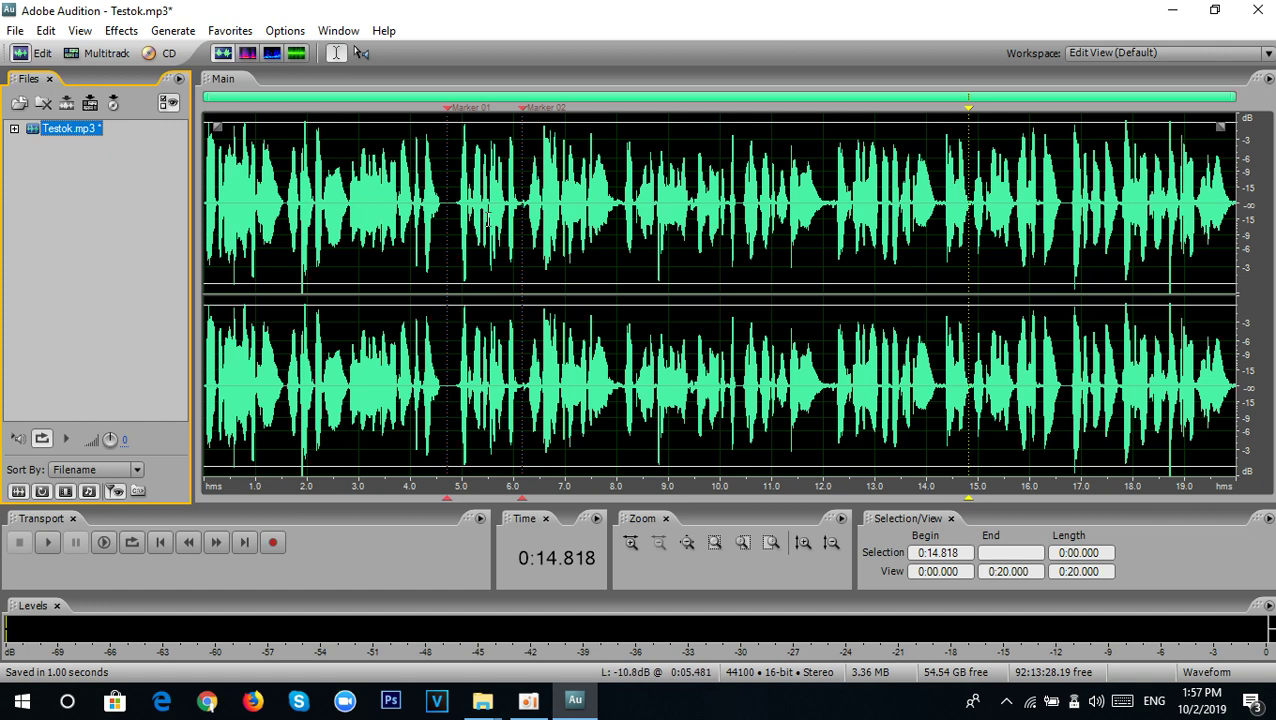
Select the audio between Marker 01 and Marker 02, from 4.720 to 6.163 seconds, and clear the selection.
click(497, 222)
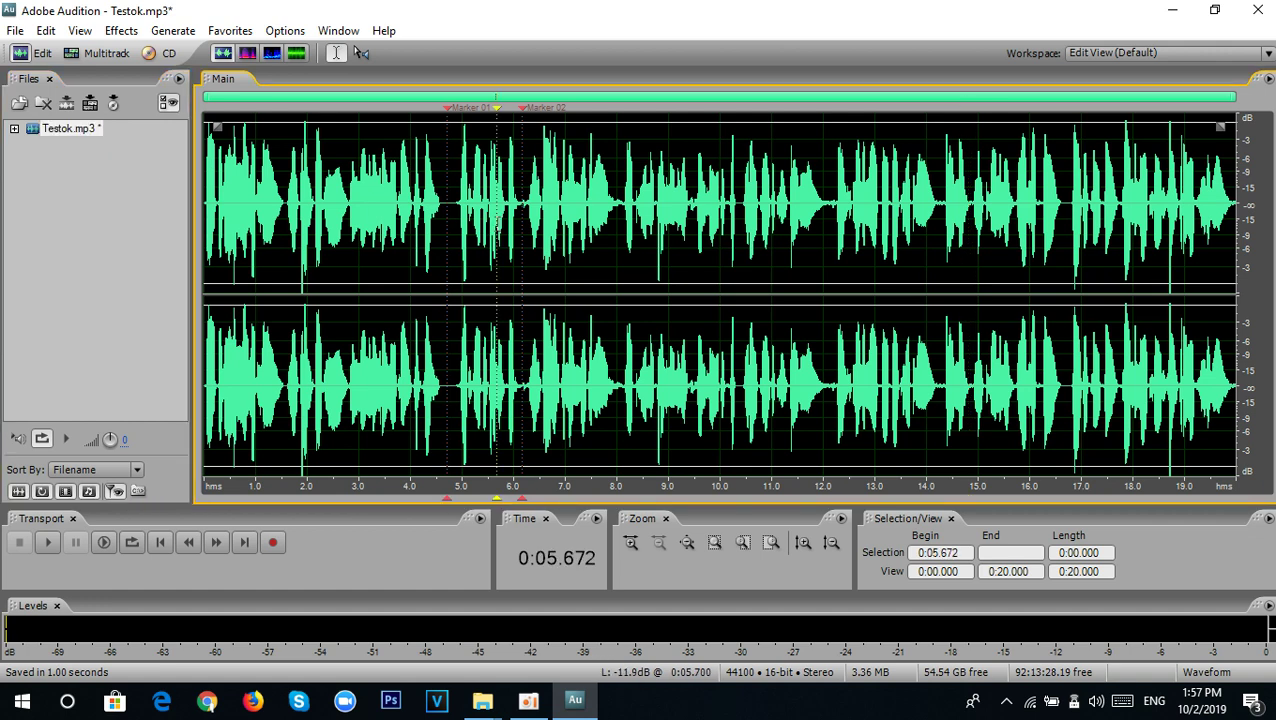
double_click(499, 268)
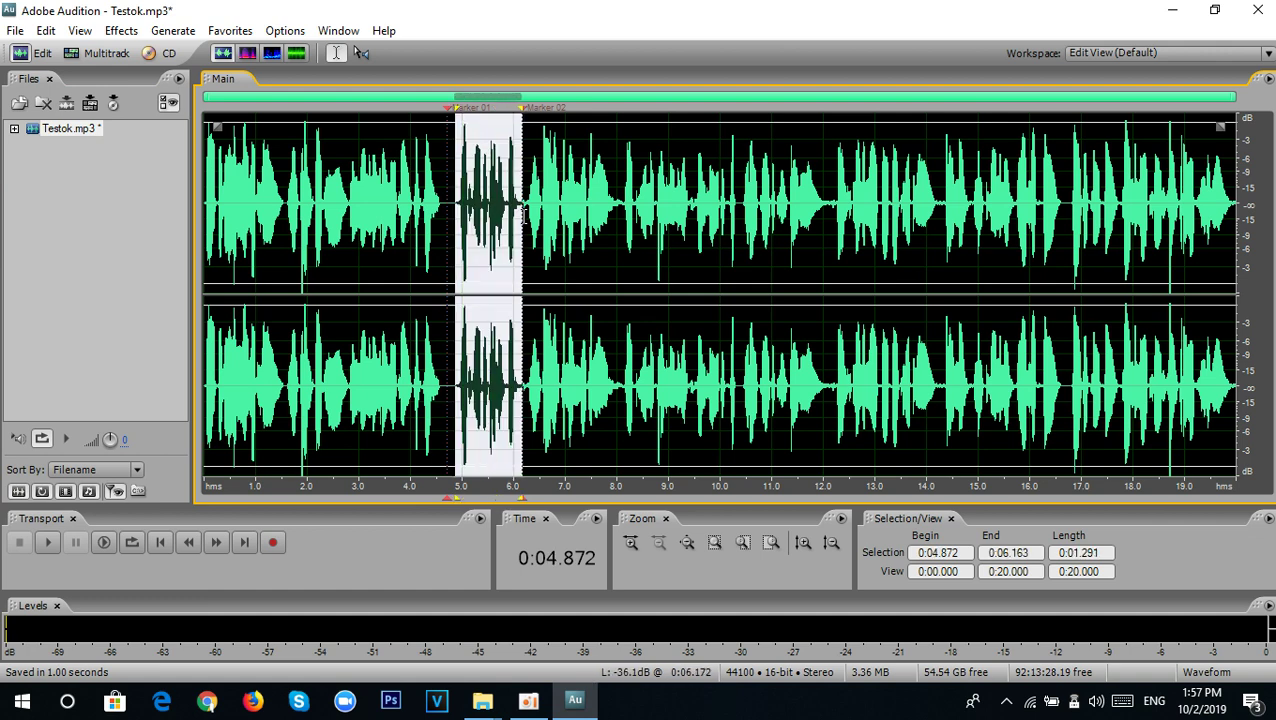
mouse_move(519, 250)
mouse_down()
mouse_move(451, 225)
mouse_move(518, 205)
mouse_move(422, 207)
mouse_move(447, 205)
mouse_up()
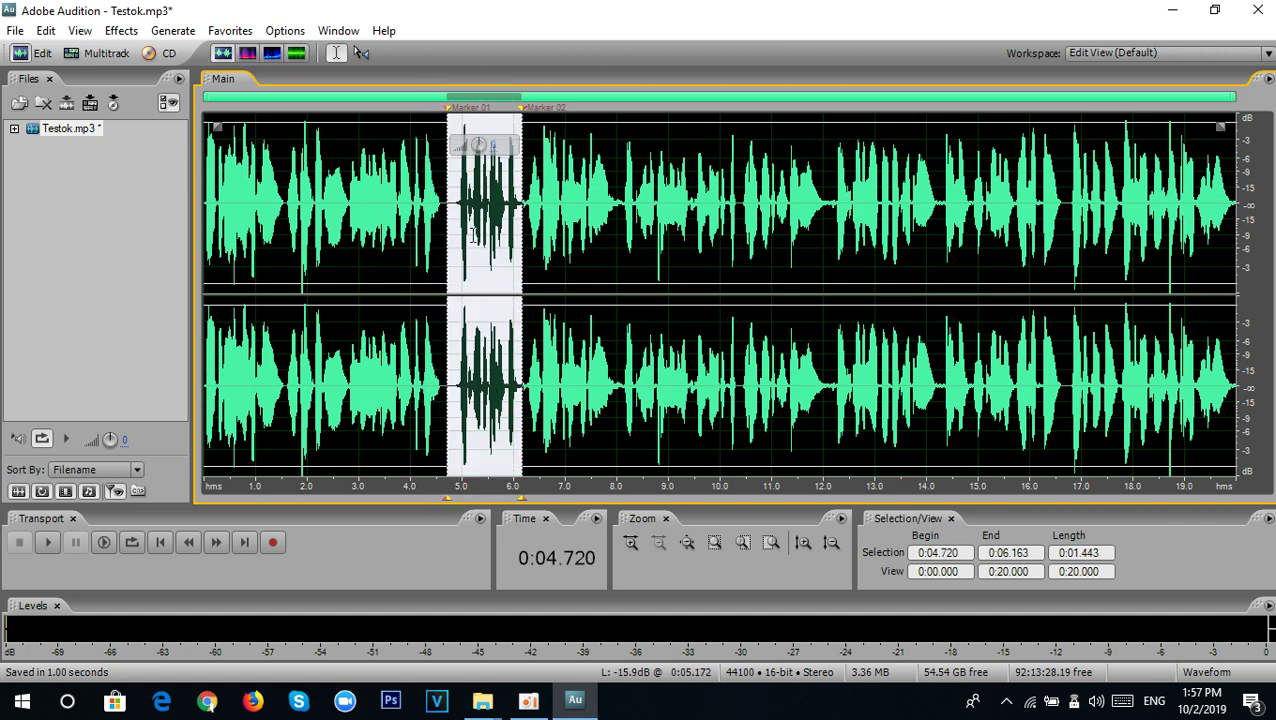
click(470, 208)
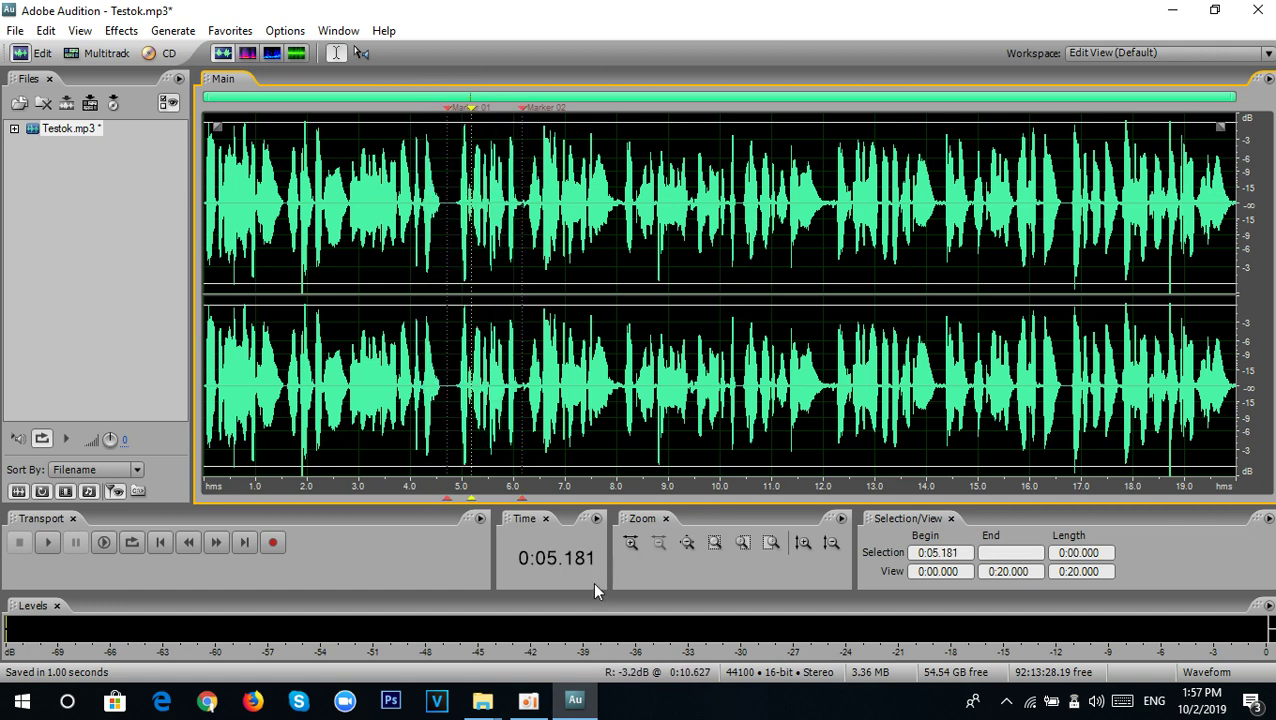
Switch to the oCam screen recorder window.
click(528, 700)
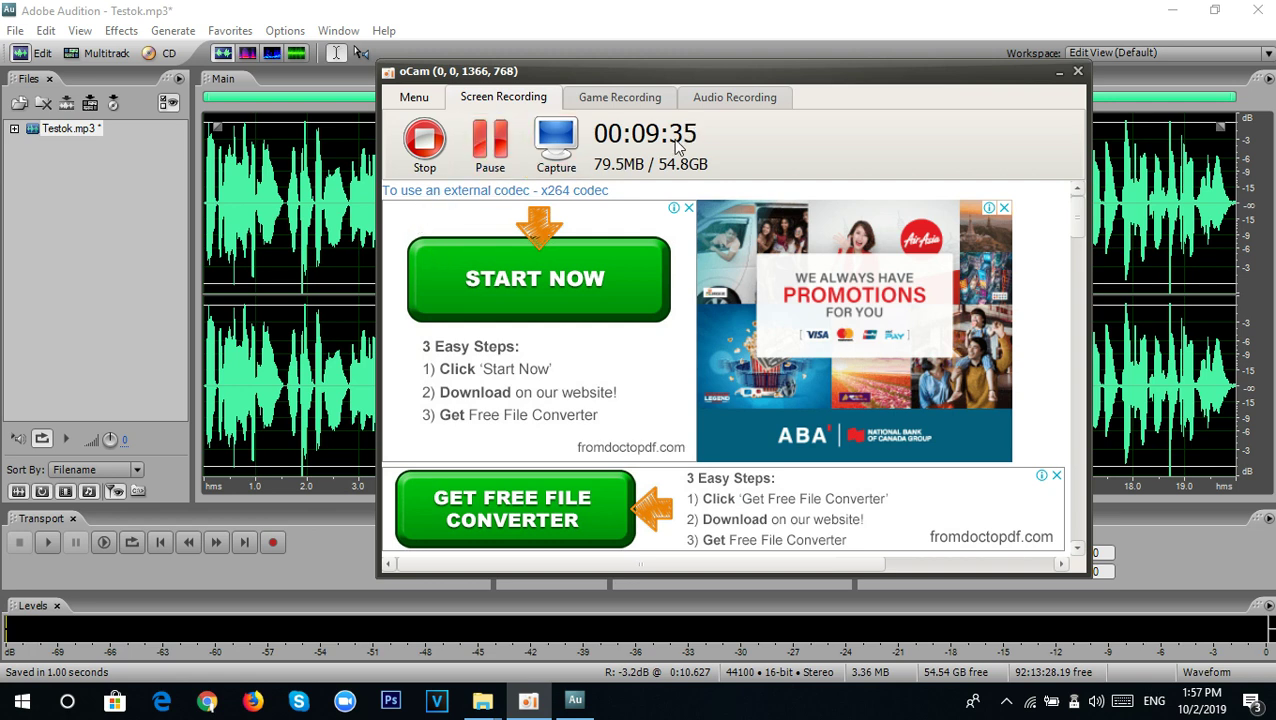